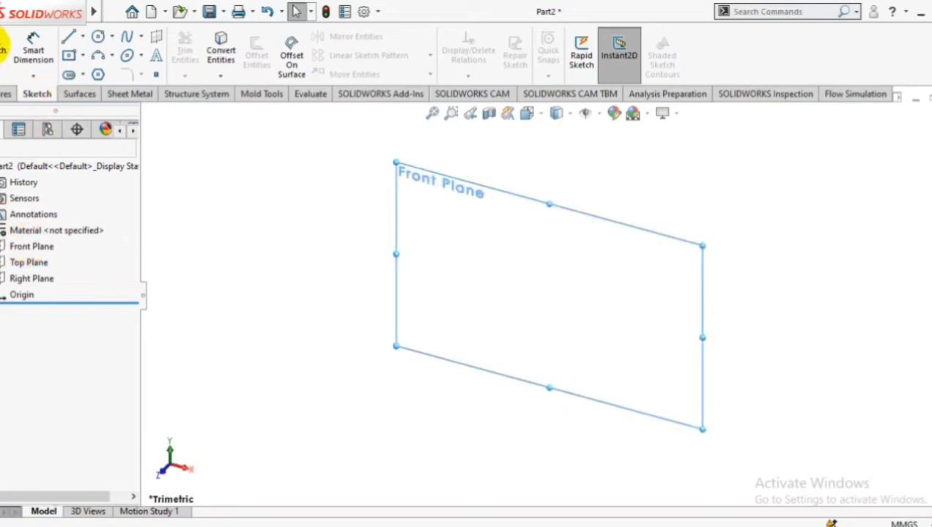
Step: Draw a circle on the Front Plane centred at the origin and dimension its diameter to 520 mm
click(6, 48)
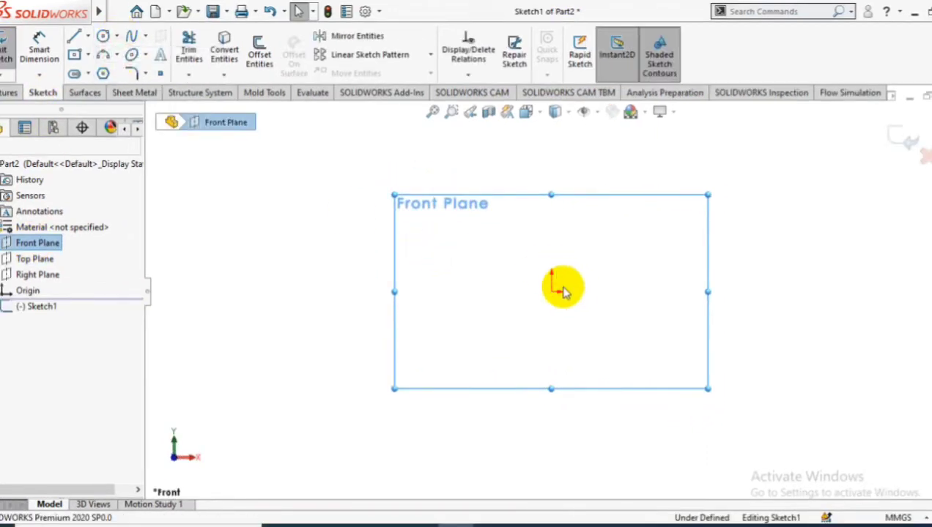
key(c)
click(551, 290)
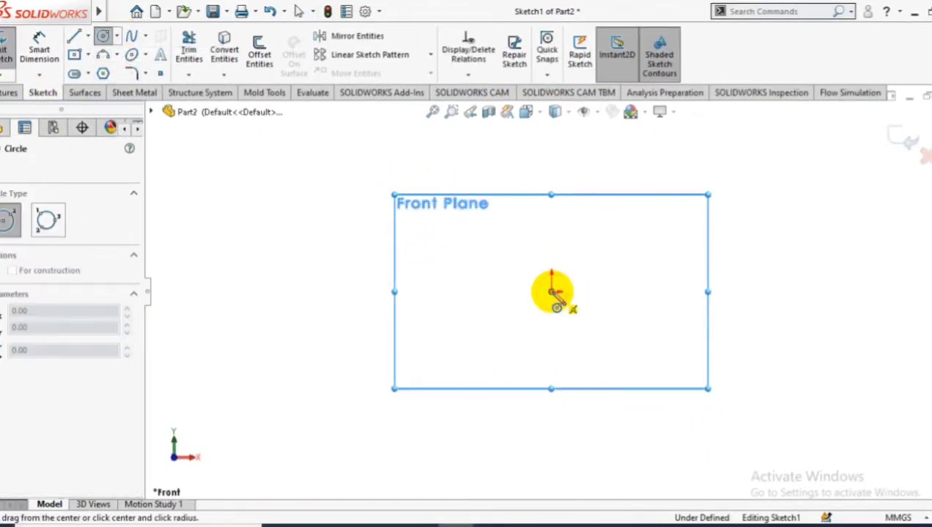
click(661, 369)
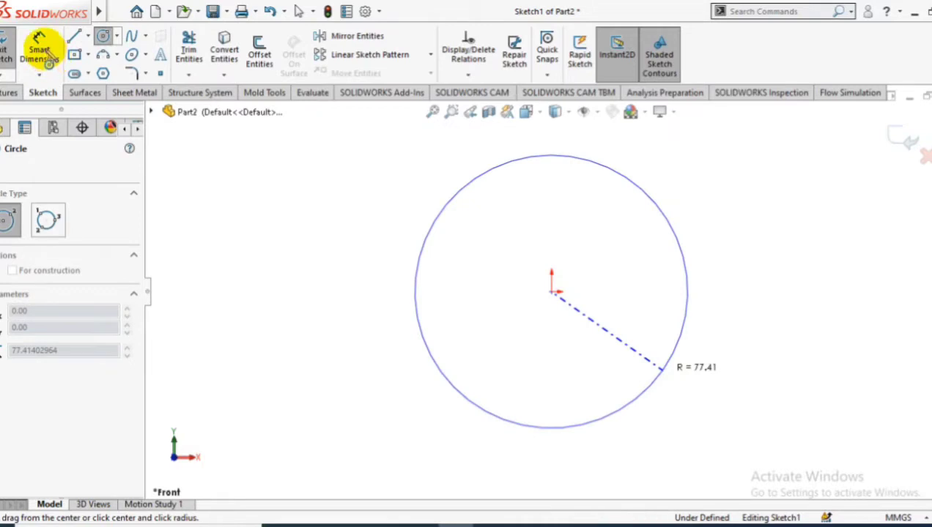
click(41, 53)
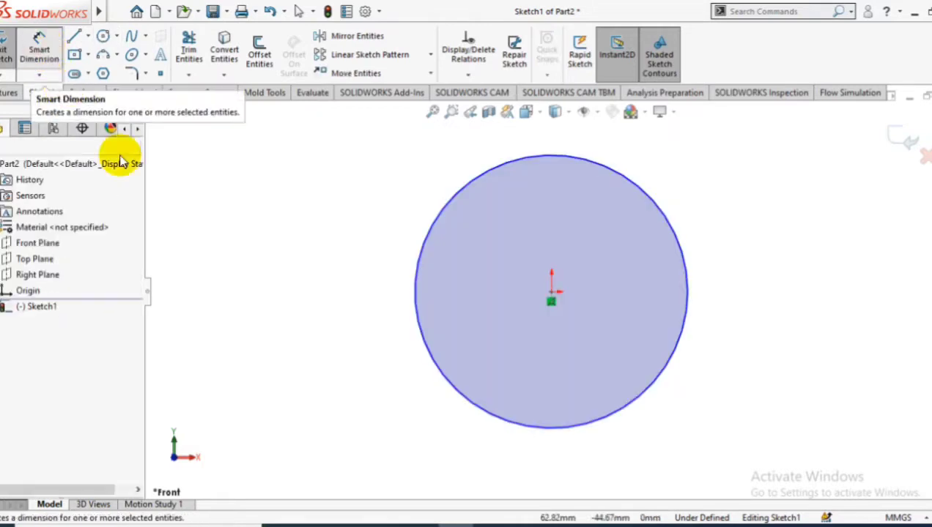
click(416, 282)
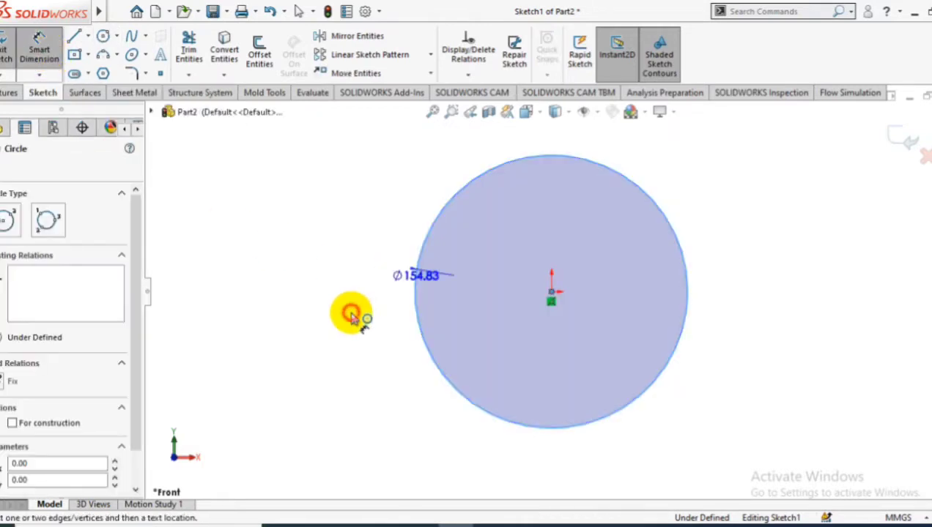
click(331, 356)
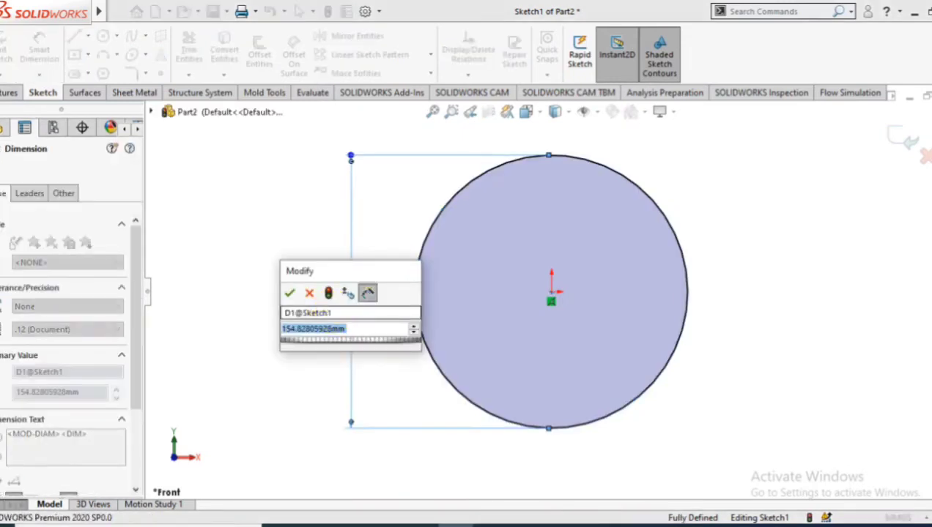
text(520)
click(289, 294)
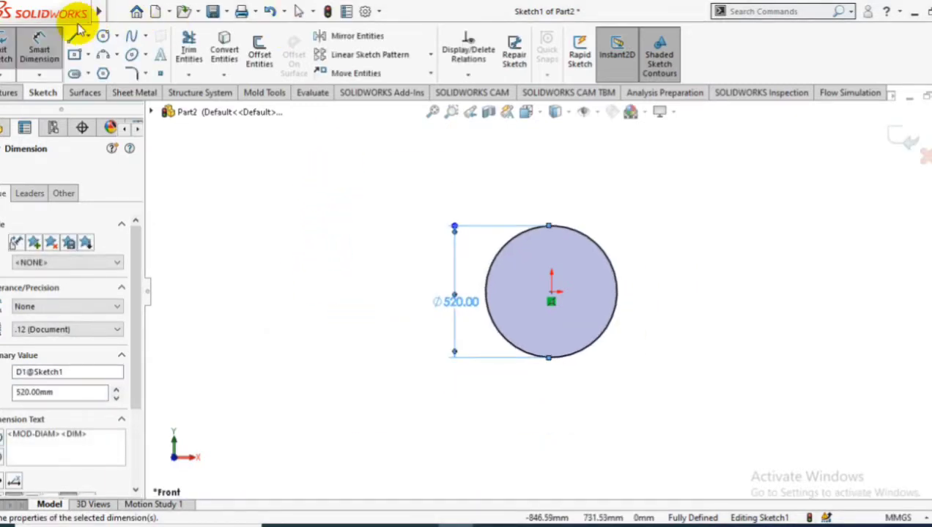
click(88, 36)
Step: Draw a vertical line from the circle's left quadrant and a horizontal line from its bottom
click(82, 46)
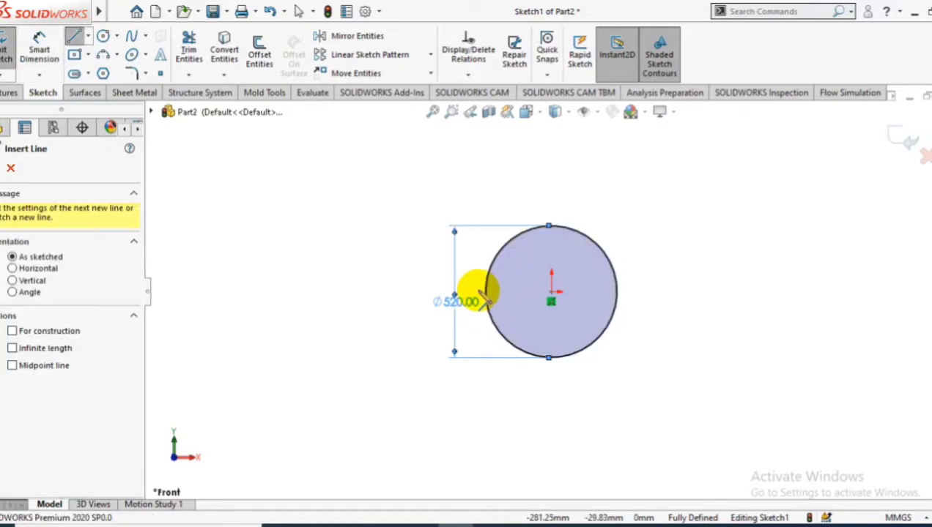
click(485, 292)
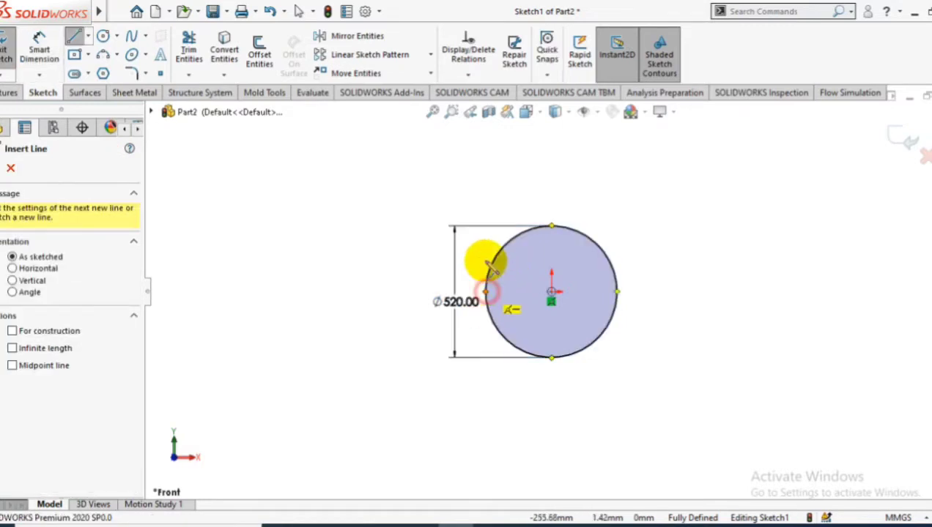
double_click(476, 176)
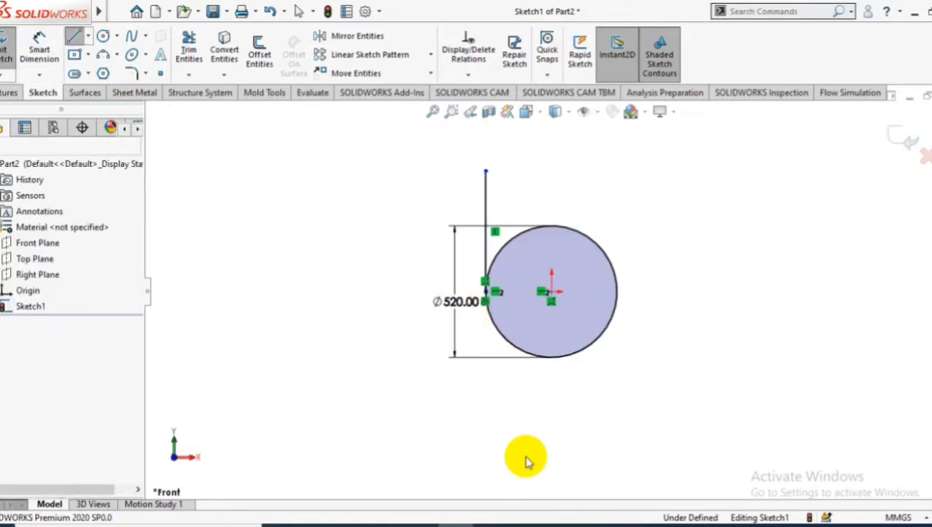
click(73, 37)
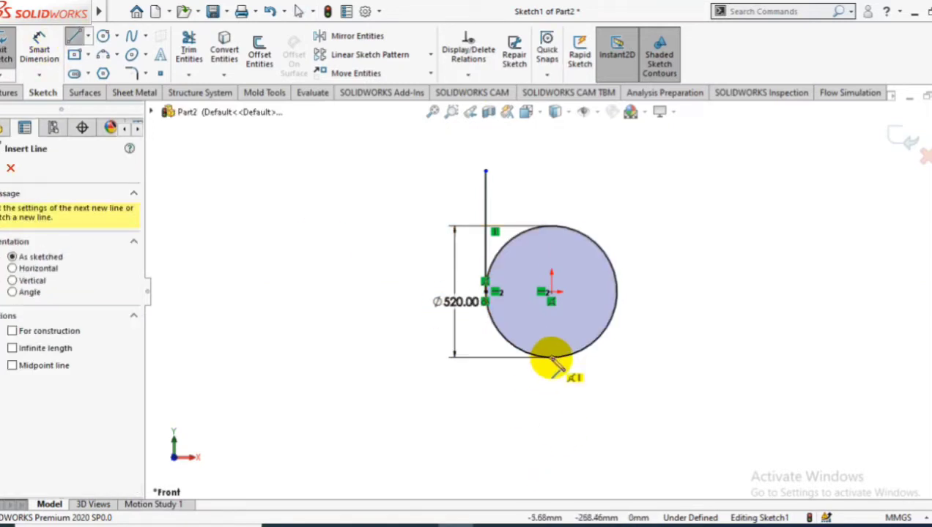
click(678, 358)
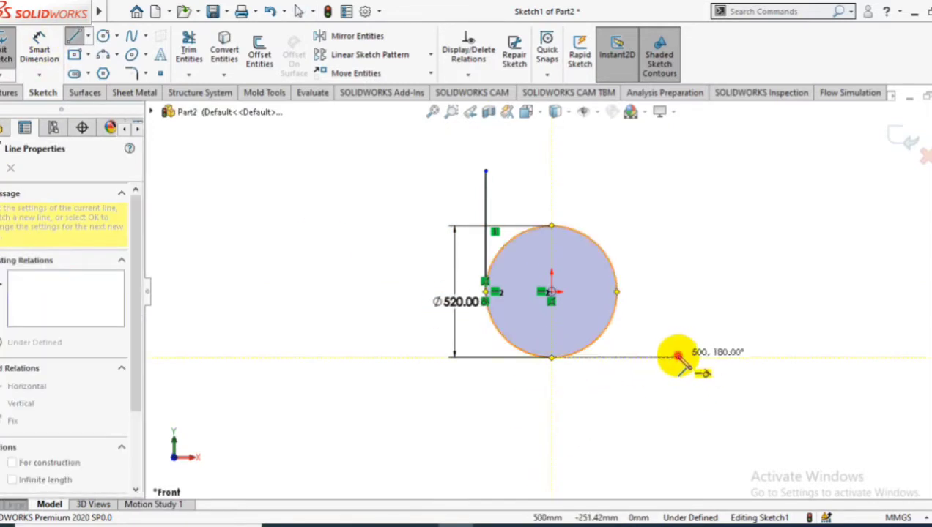
key(Escape)
Step: Dimension the vertical leg (130 entered) and the horizontal leg to 150 mm
click(39, 48)
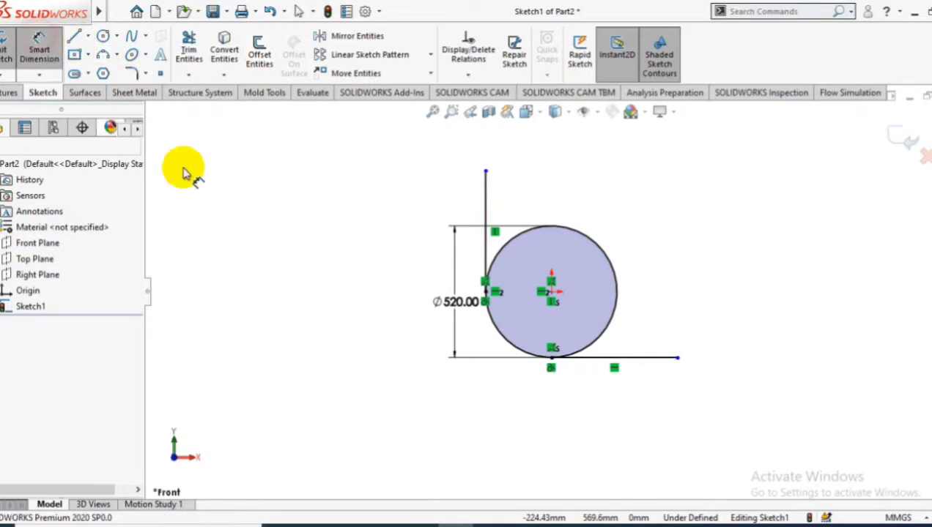
click(486, 195)
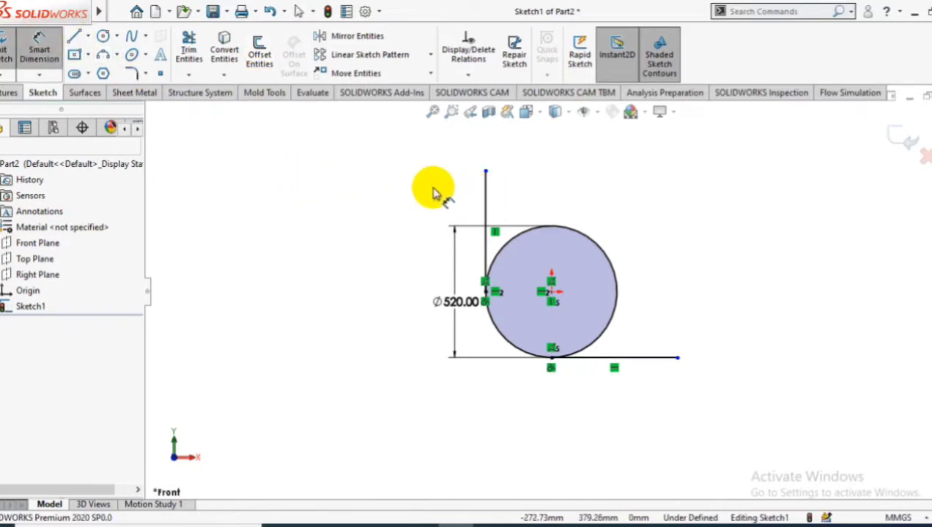
click(343, 221)
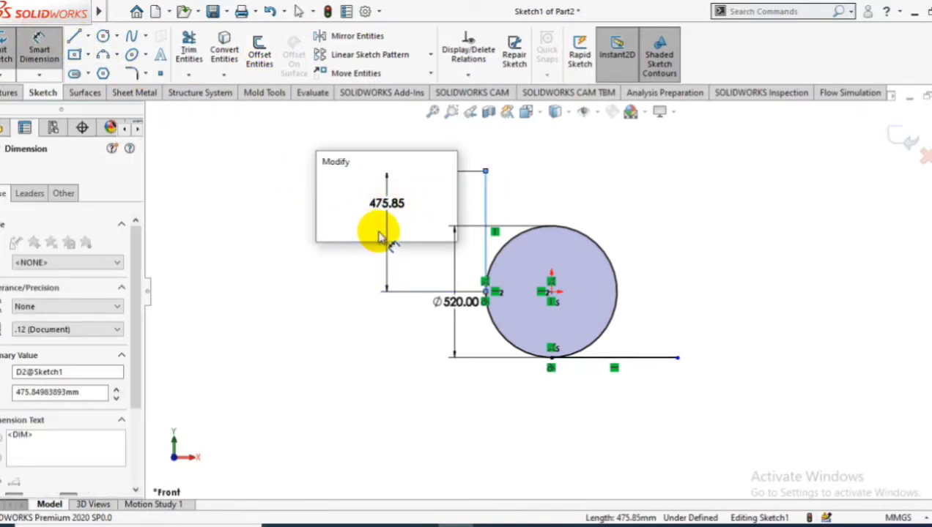
text(130)
key(Return)
scroll(659, 350, down, 3)
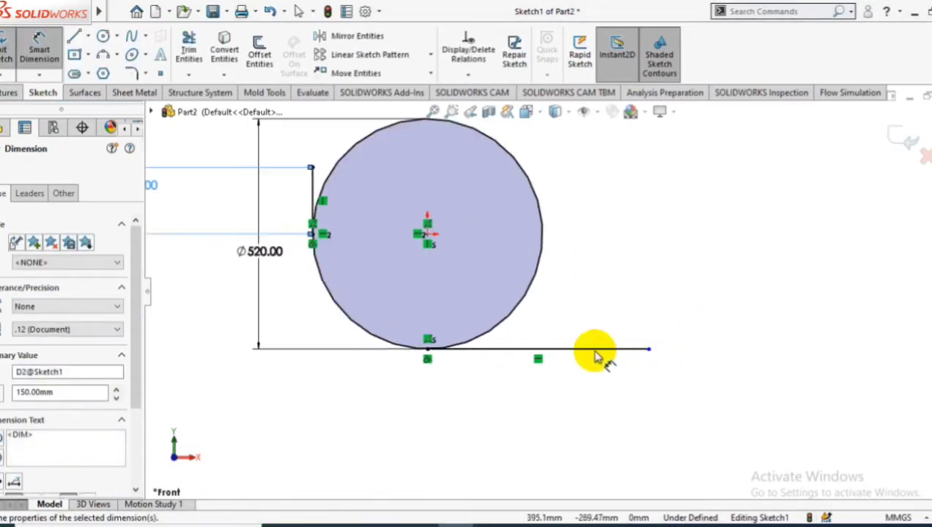
click(608, 350)
click(542, 411)
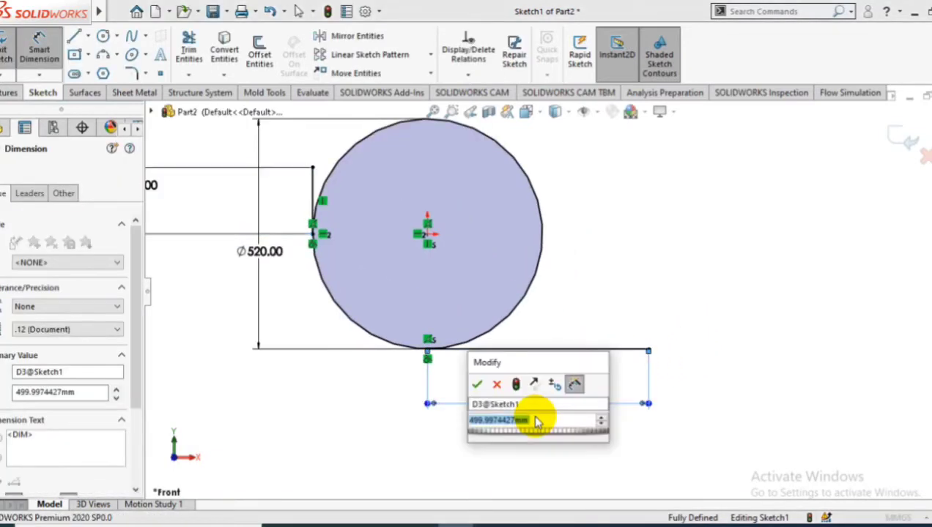
text(150)
key(Return)
key(Escape)
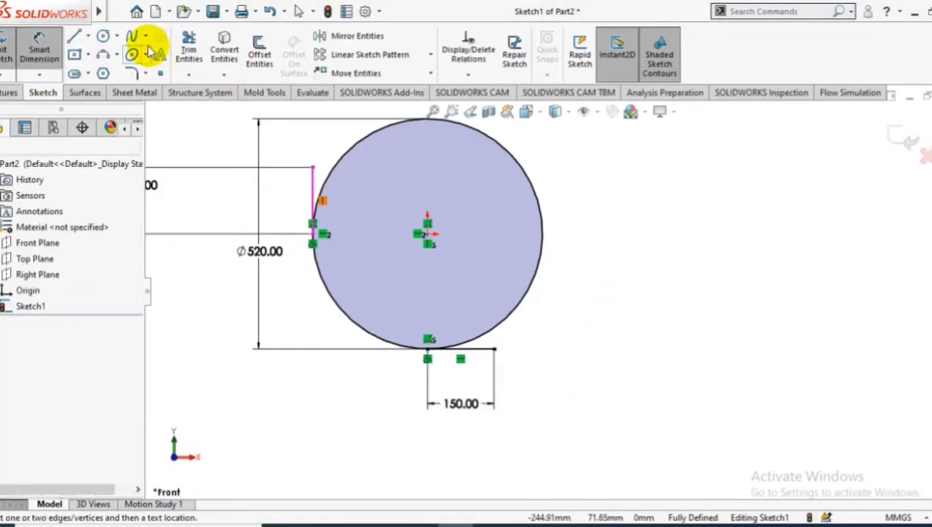
Step: Trim the circle down to its lower-left arc and exit the sketch
click(188, 47)
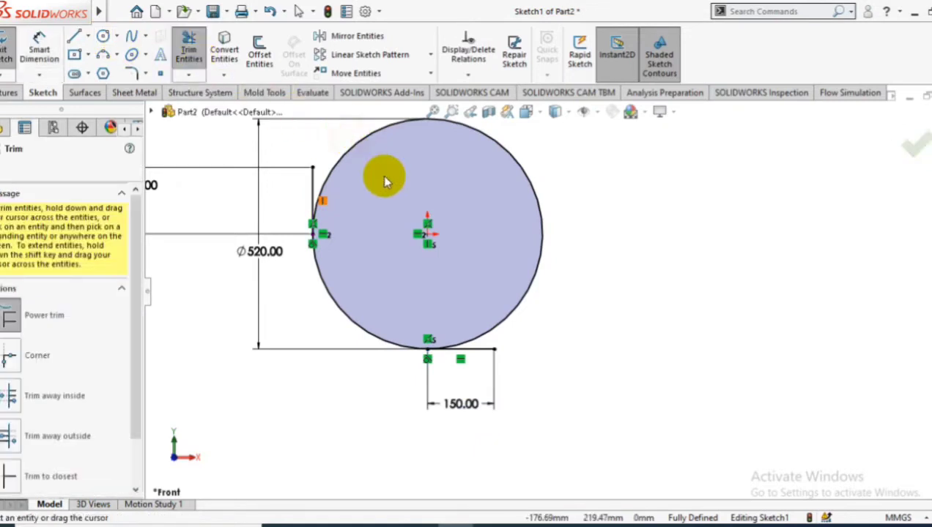
drag(547, 194, 510, 178)
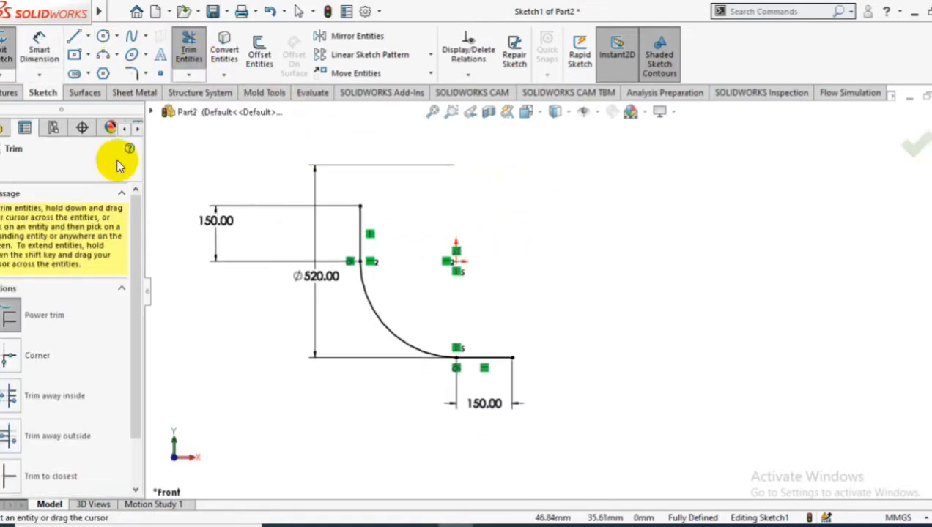
click(4, 165)
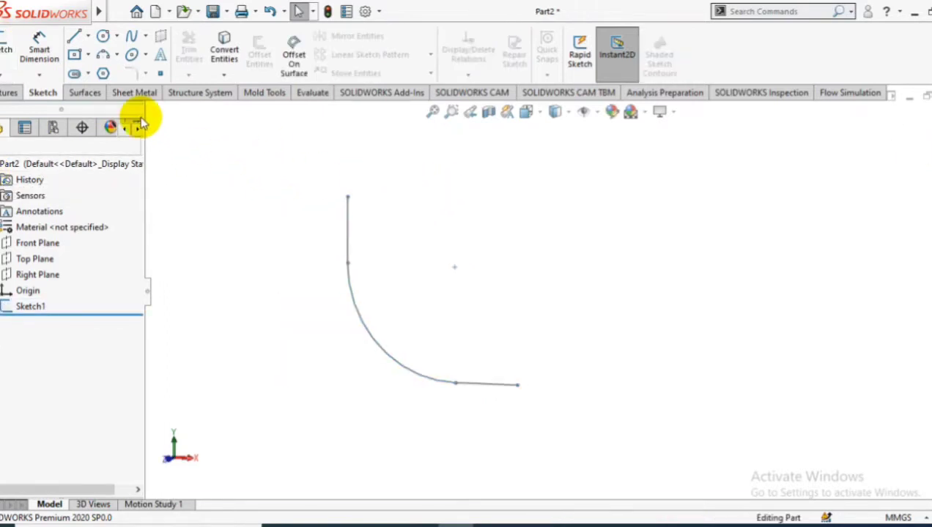
Step: Sweep a 290 mm diameter circular profile along Sketch1 to form the solid elbow
click(7, 92)
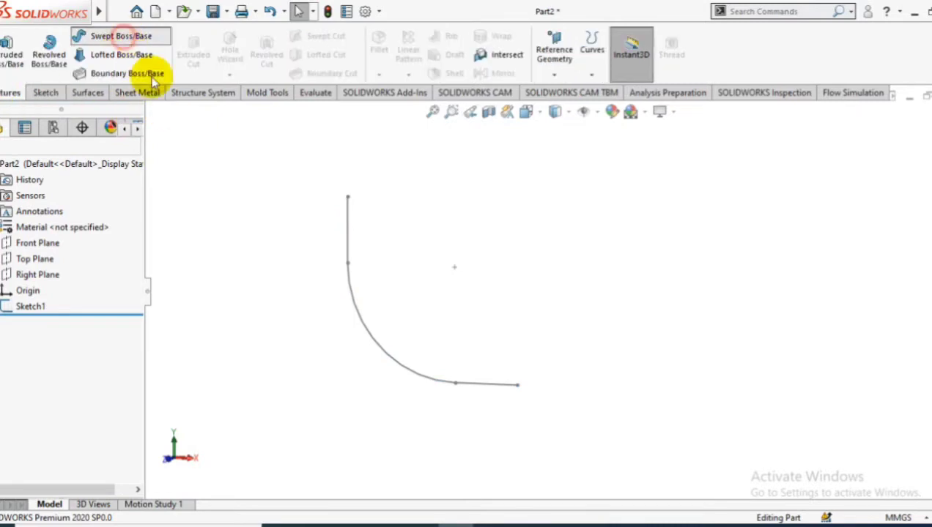
click(350, 258)
click(65, 223)
text(290)
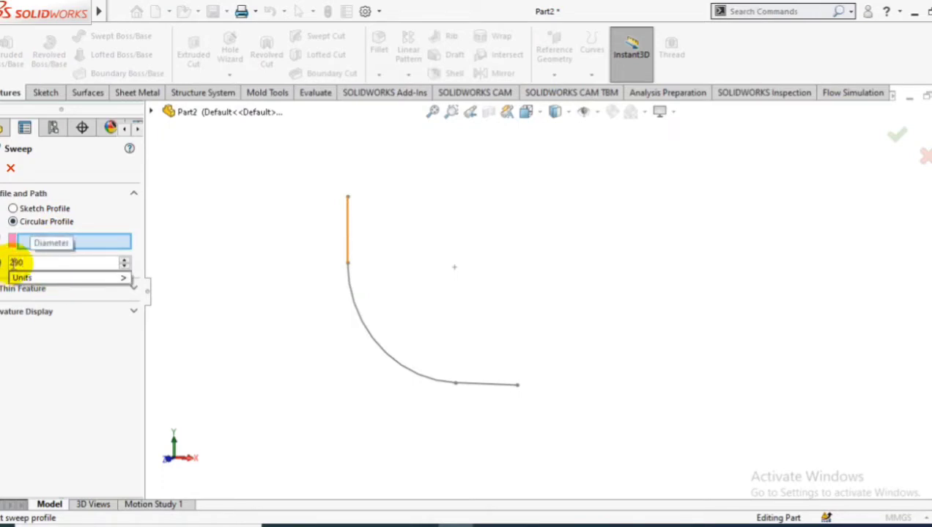
key(Return)
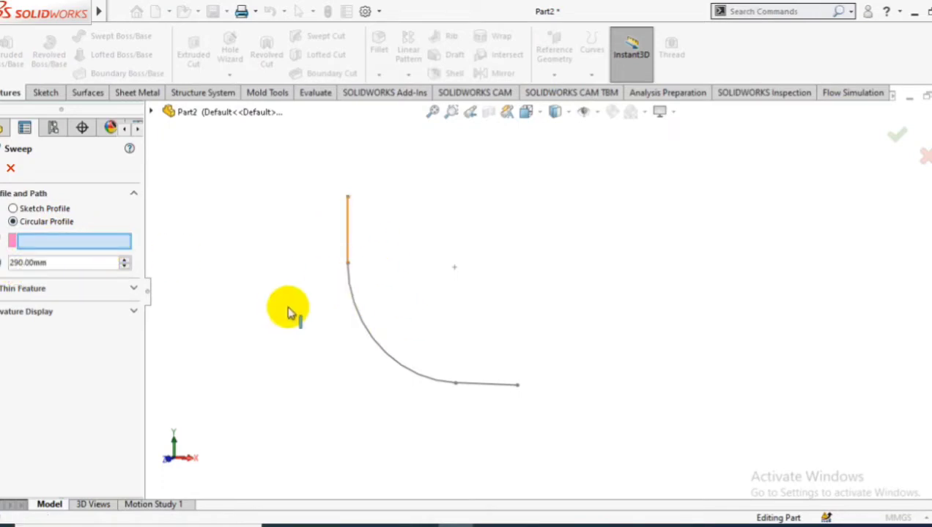
click(289, 313)
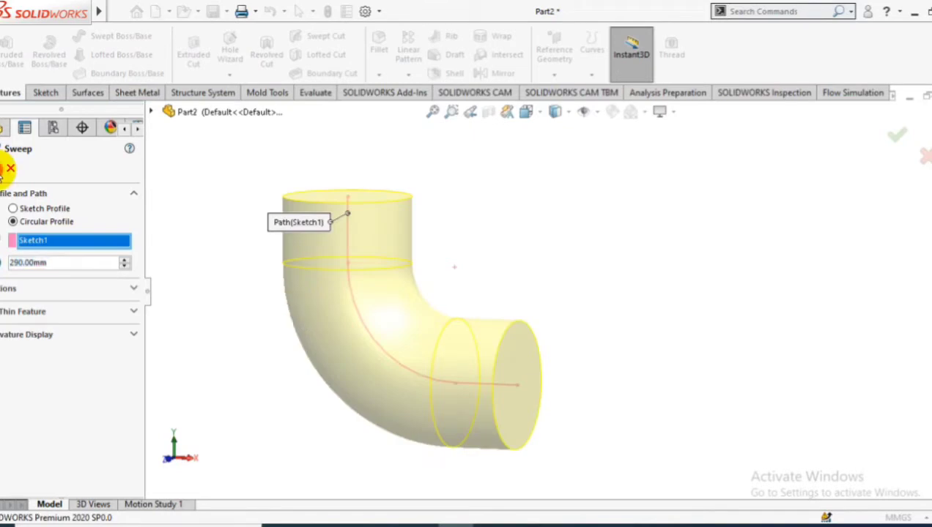
key(Return)
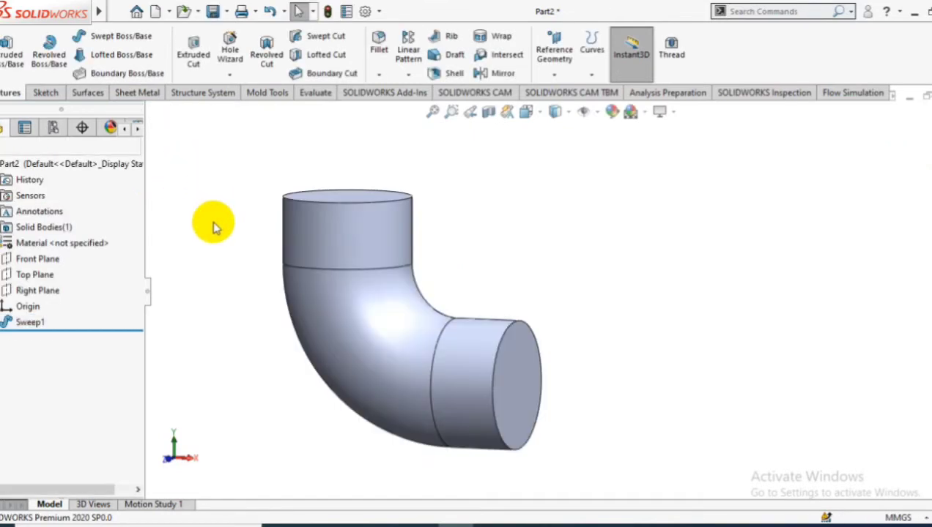
mouse_move(218, 224)
middle_down()
mouse_move(254, 279)
mouse_move(297, 285)
mouse_move(277, 270)
middle_up()
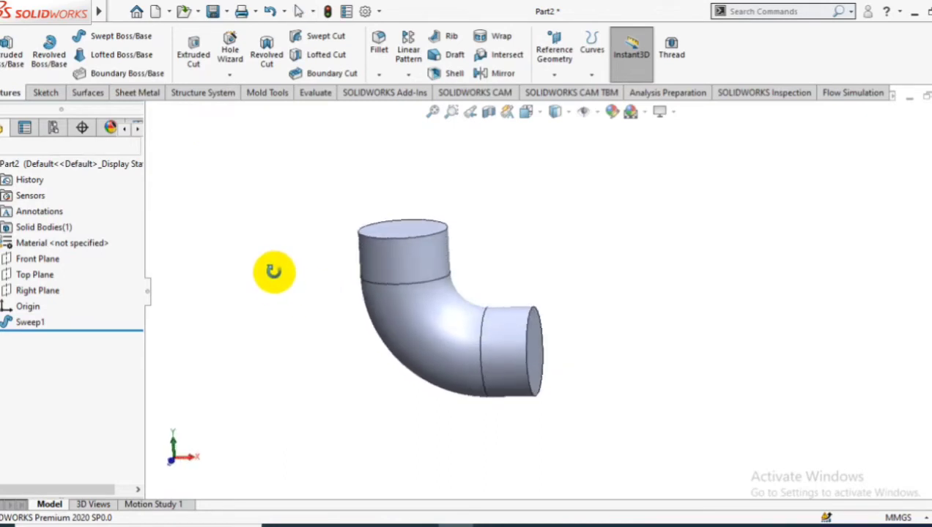
Step: Shell the elbow to 40 mm walls, removing the side and top end faces
click(451, 73)
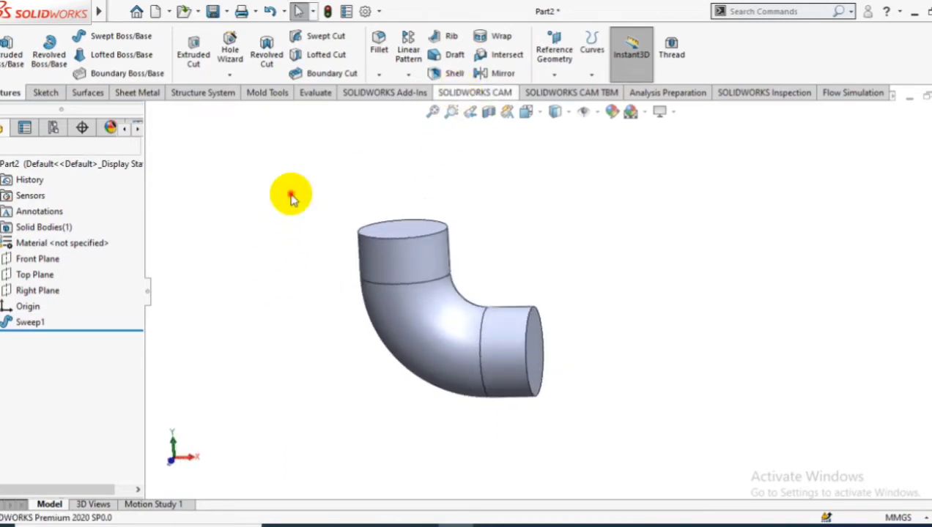
click(52, 212)
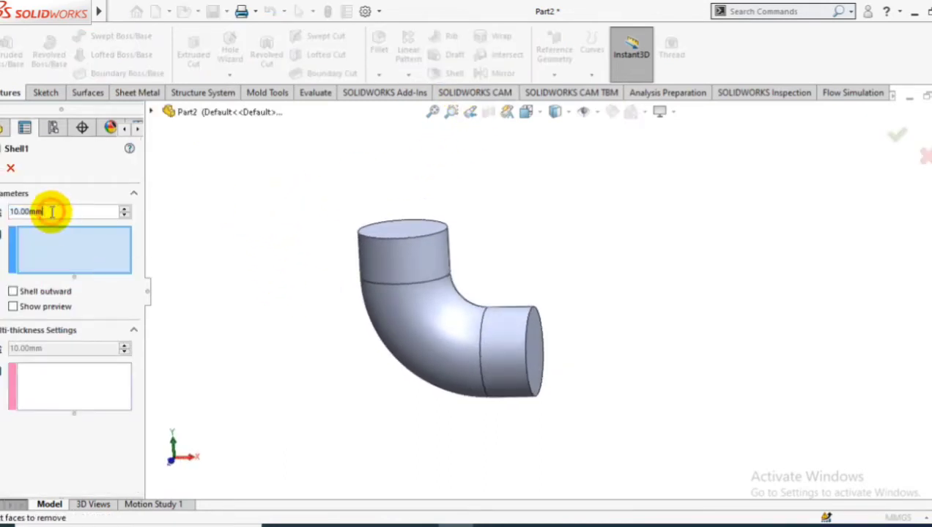
text(40)
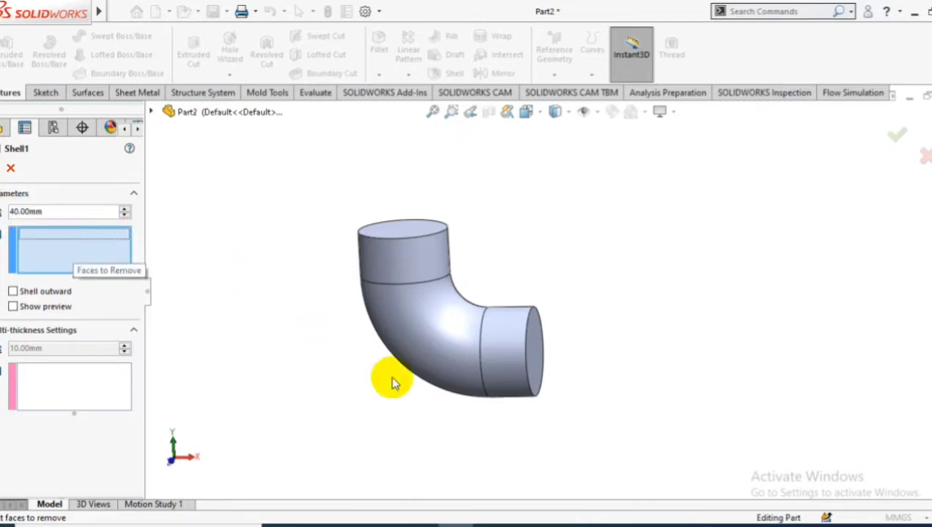
click(536, 318)
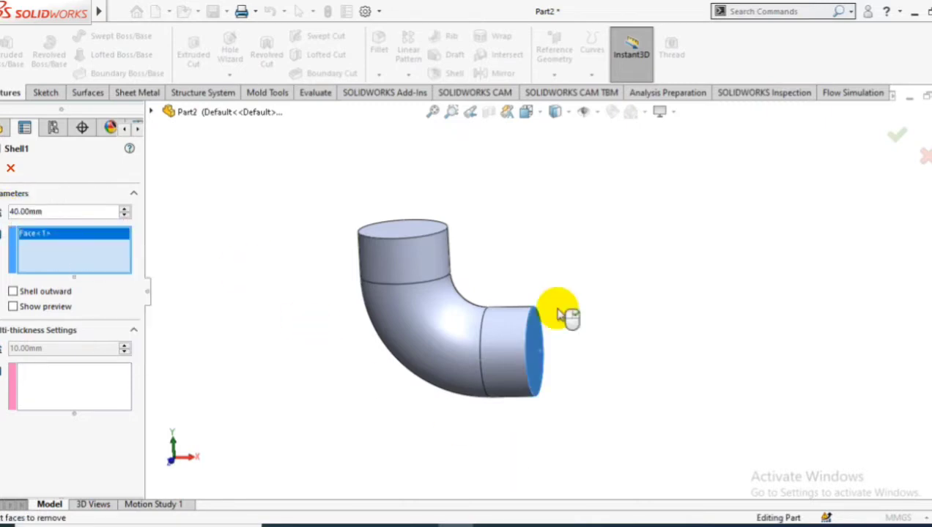
click(411, 230)
key(Return)
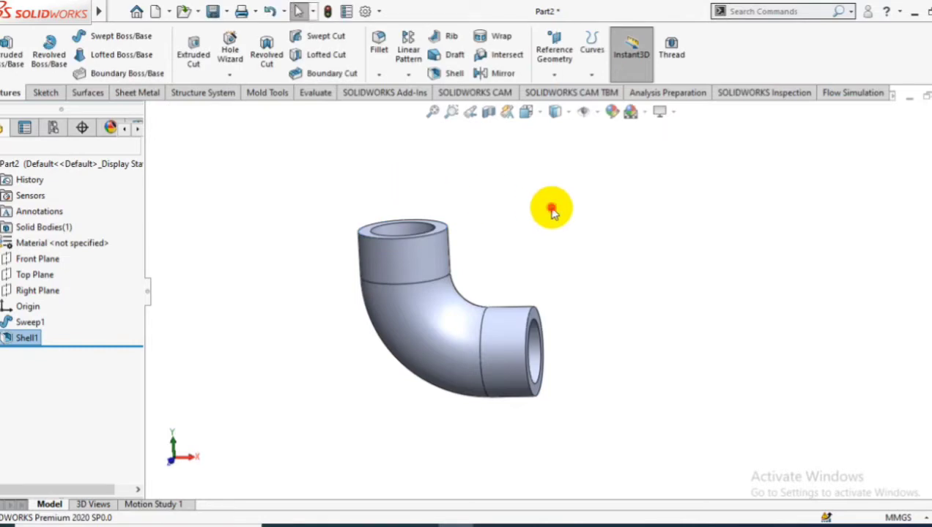
middle_drag(579, 315, 557, 308)
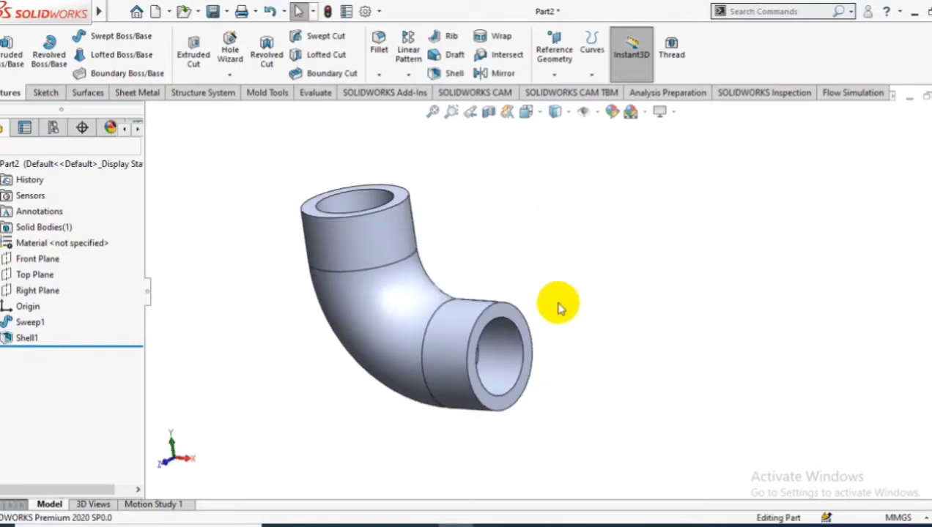
right_click(511, 316)
Step: On the side end face, sketch a center rectangle centred on the pipe
click(588, 157)
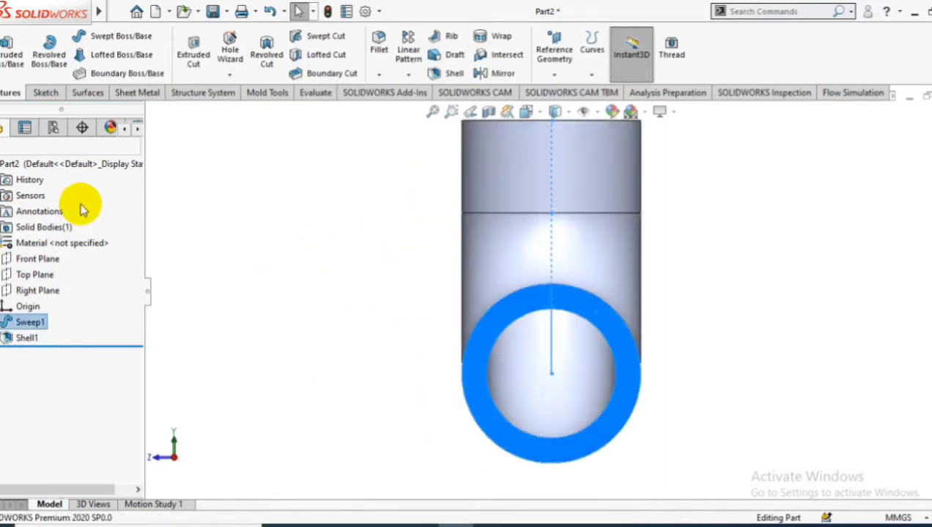
click(45, 94)
click(88, 61)
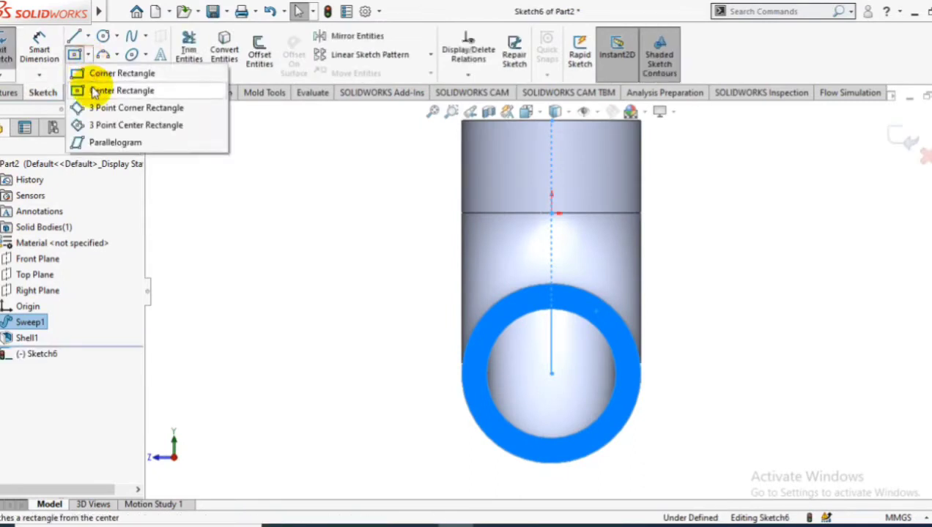
click(110, 89)
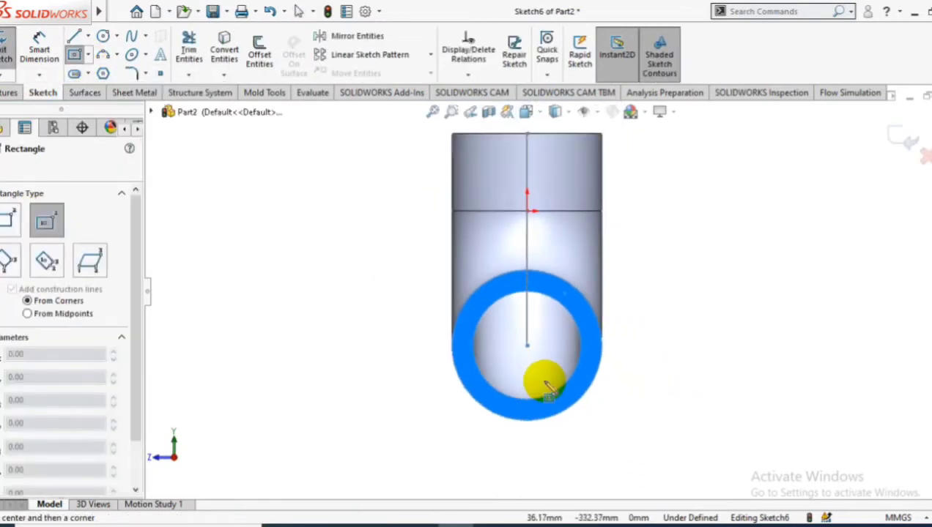
click(526, 345)
click(628, 441)
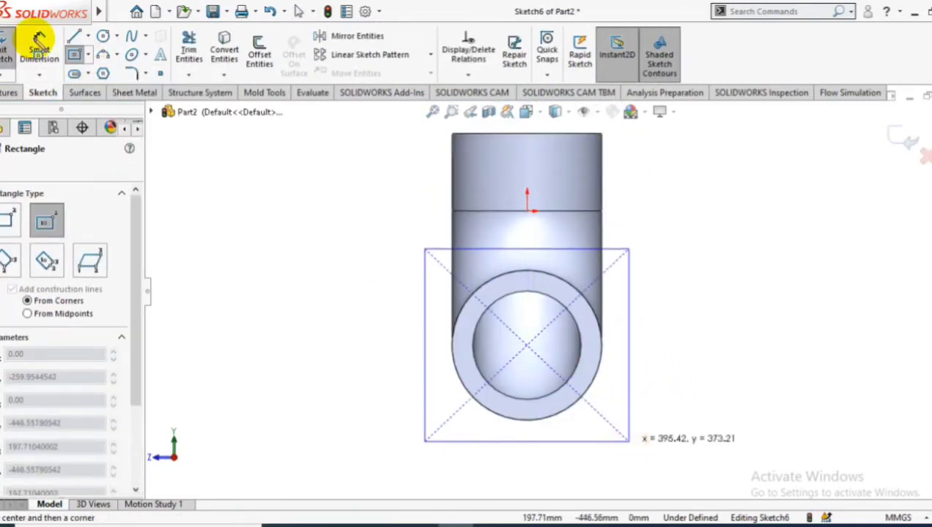
click(38, 42)
Step: Dimension the rectangle 360 × 360 mm and align its centre vertically with the origin
click(468, 249)
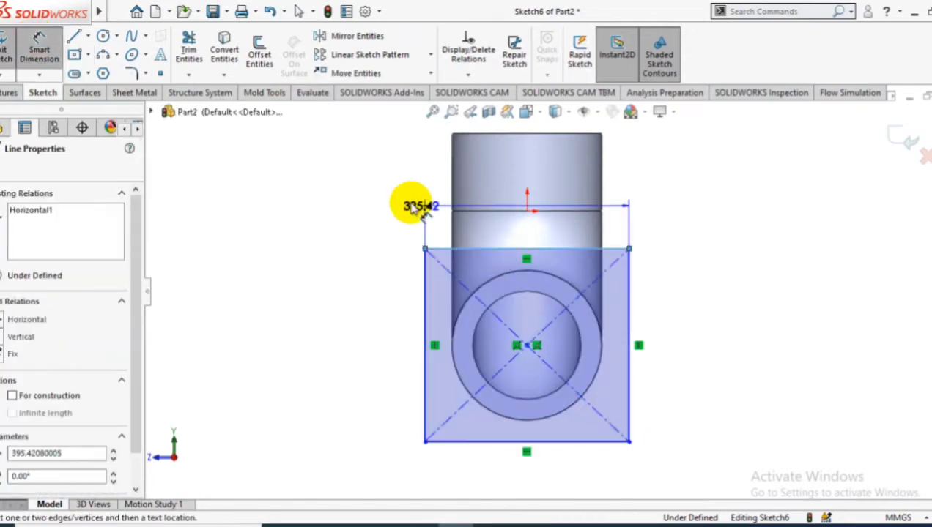
click(663, 178)
text(360)
key(Return)
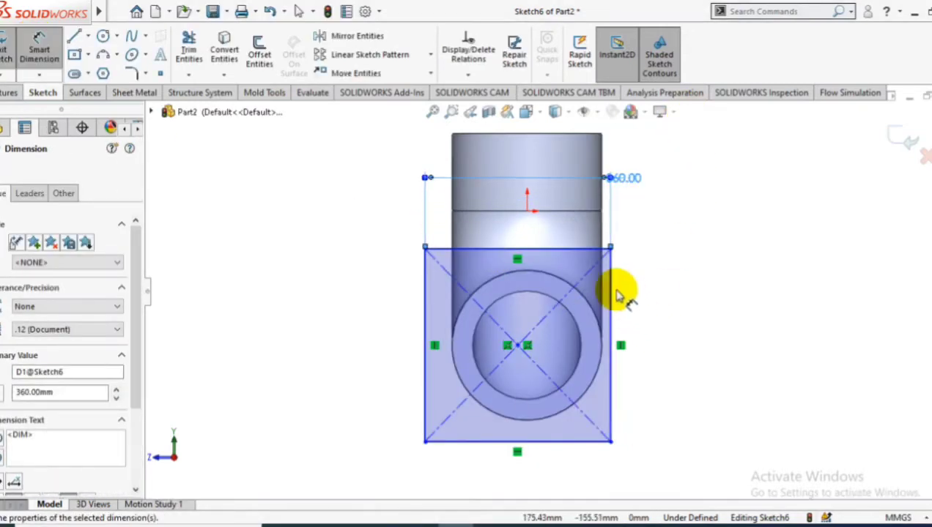
click(697, 342)
text(360)
key(Return)
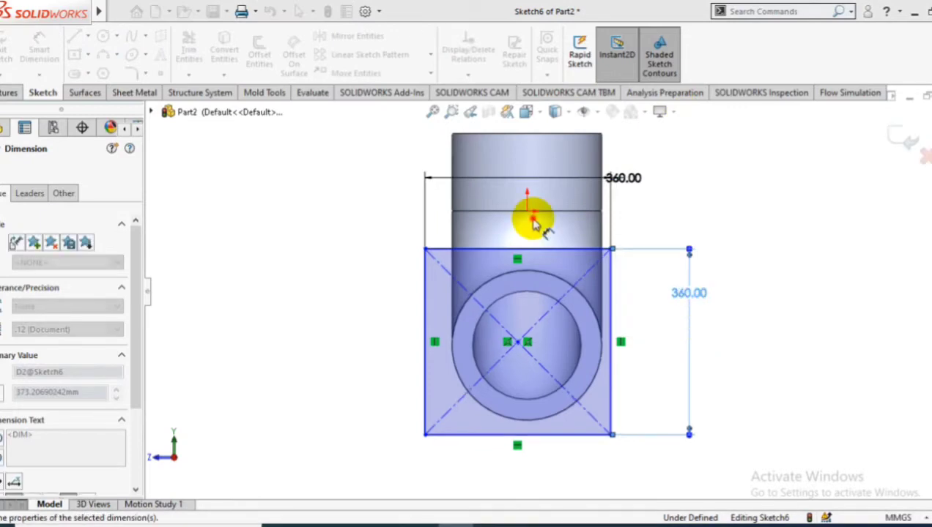
key(Escape)
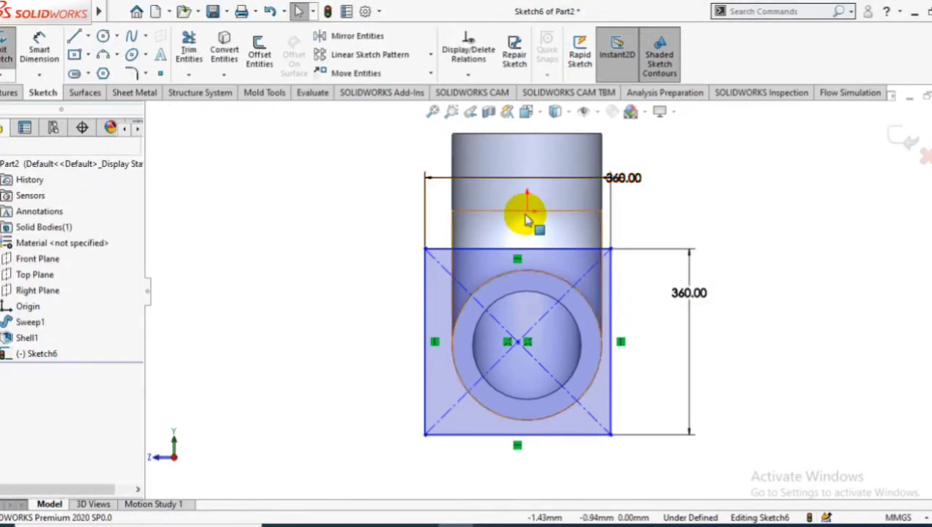
click(526, 213)
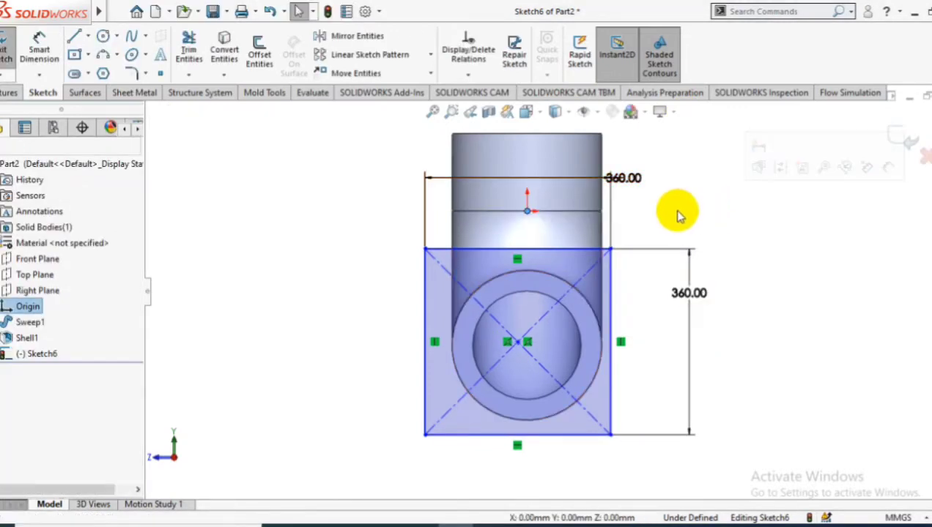
ctrl+click(518, 343)
click(11, 417)
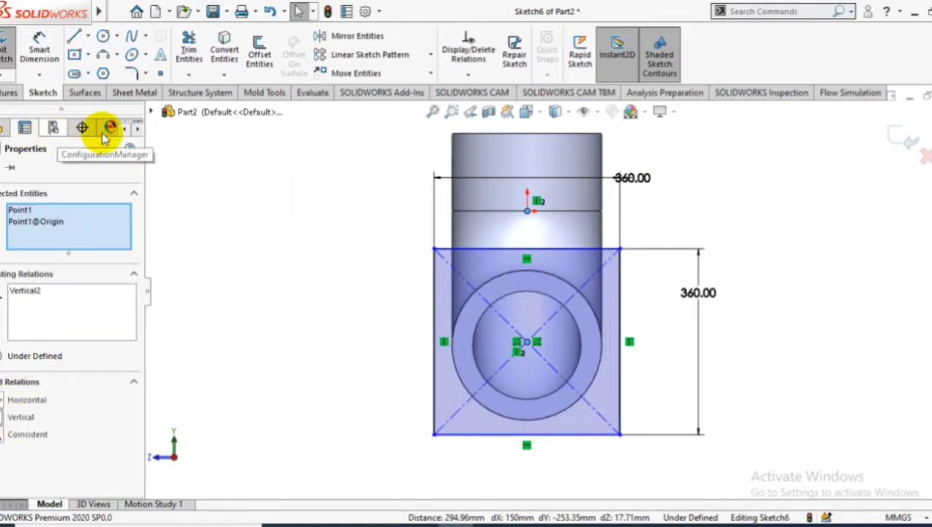
Step: Convert the pipe's outer circular edge into the sketch and exit the sketch
click(24, 128)
scroll(566, 336, down, 1)
click(565, 335)
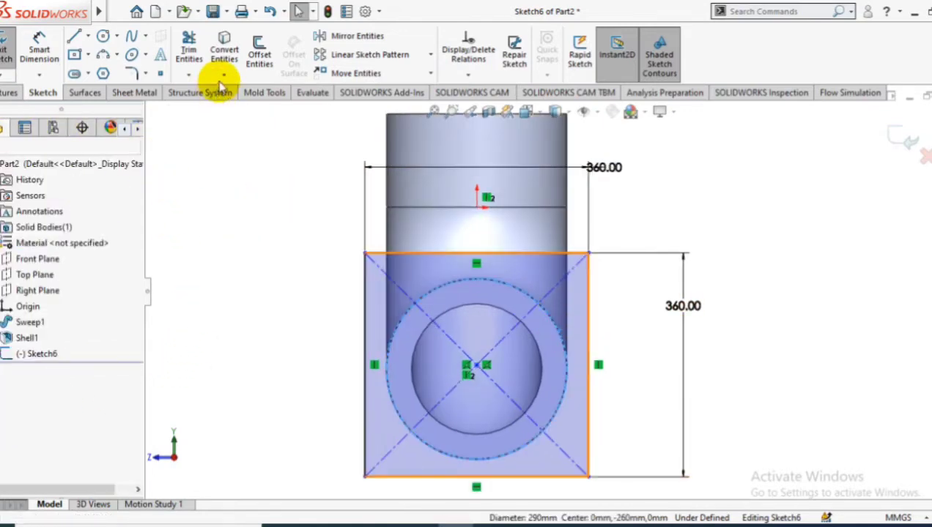
click(224, 74)
click(219, 93)
key(f)
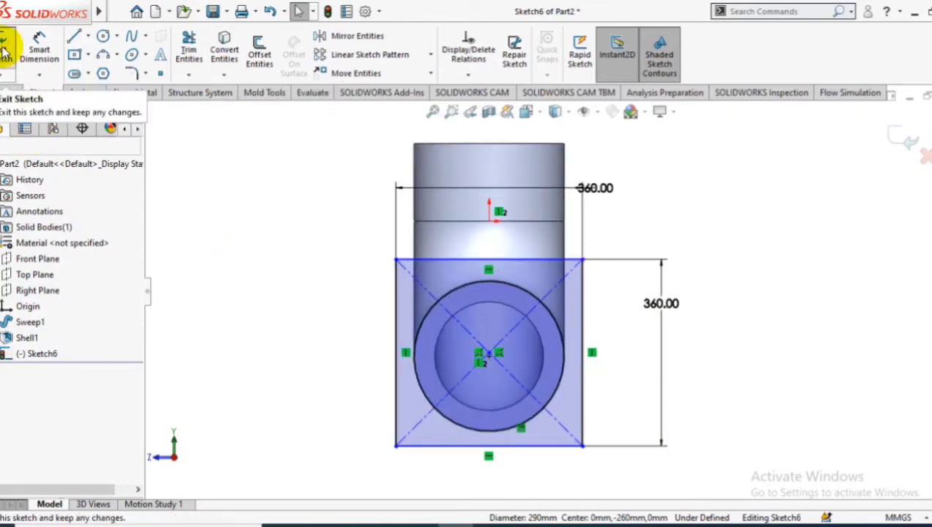
click(5, 51)
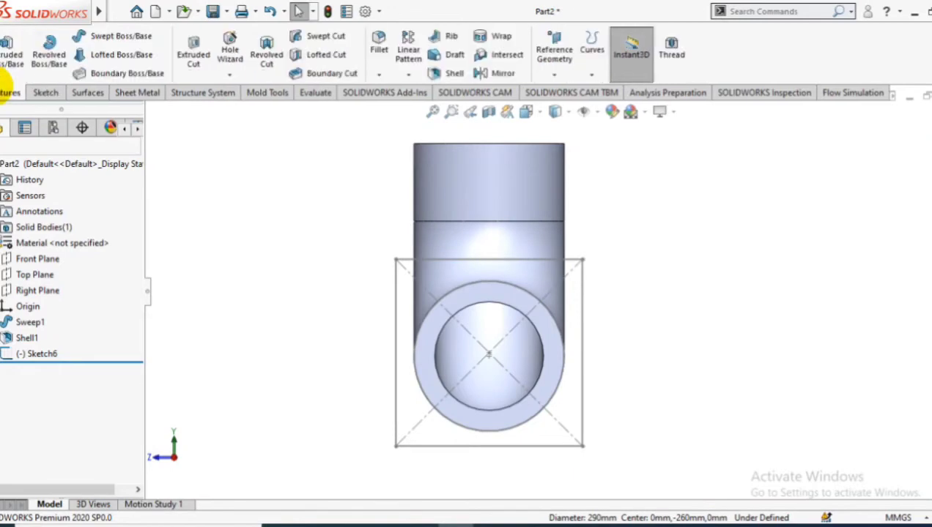
Step: Extrude the square sketch 50 mm in the reversed direction to form the flange plate
click(12, 70)
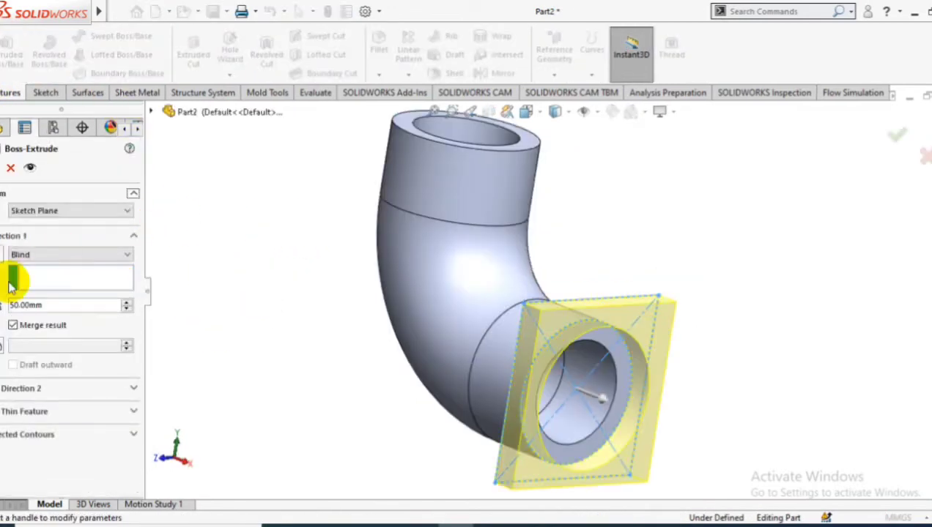
click(10, 283)
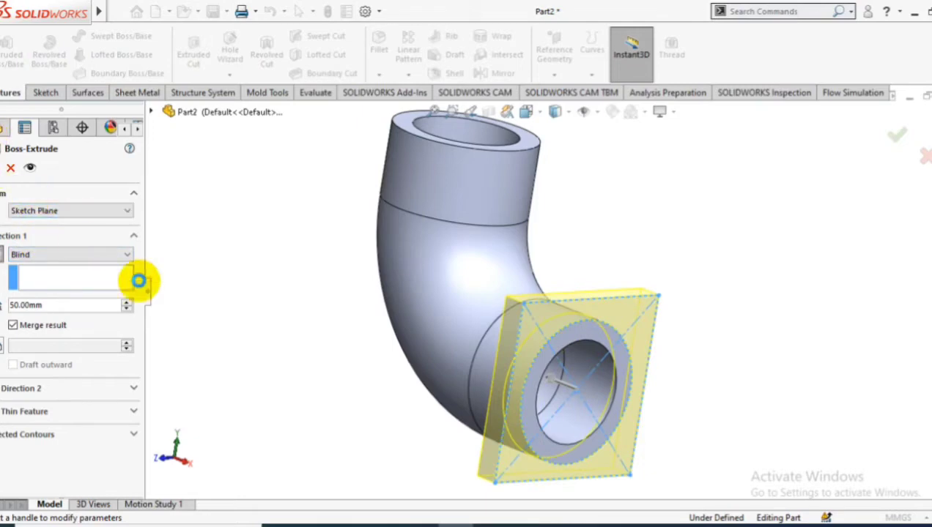
key(Return)
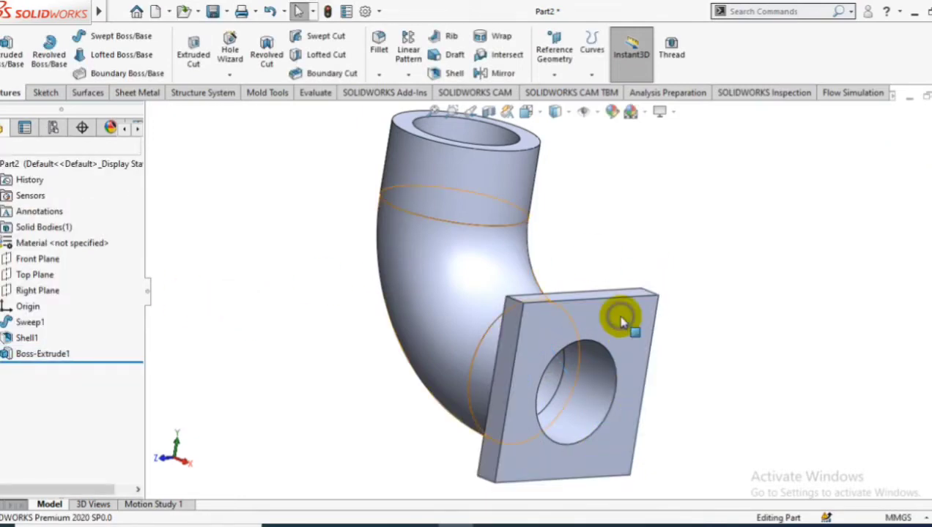
right_click(619, 315)
click(724, 160)
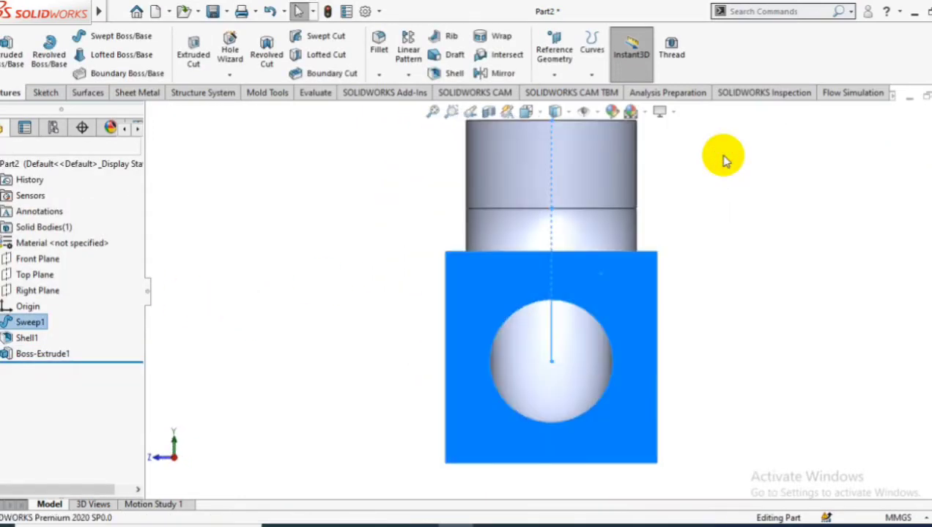
Step: Sketch a construction center rectangle on the flange face, centred on the pipe
click(43, 93)
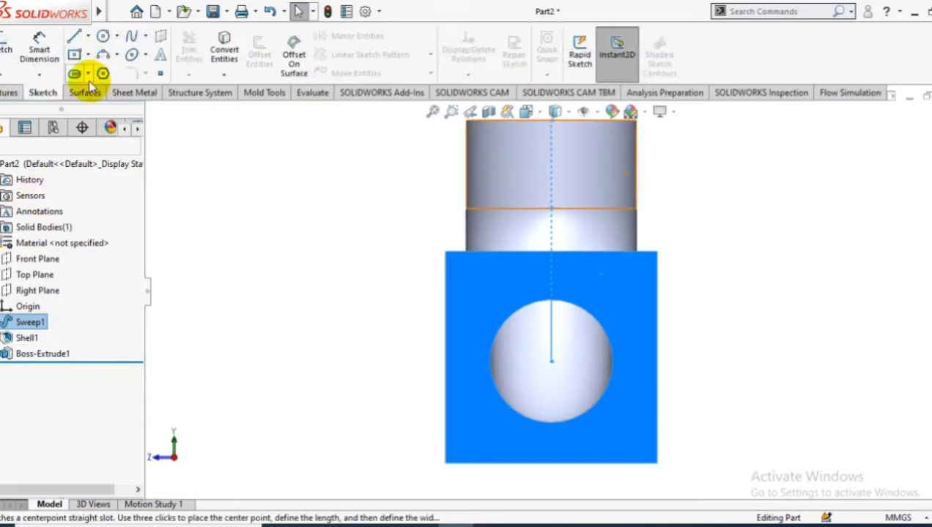
click(271, 265)
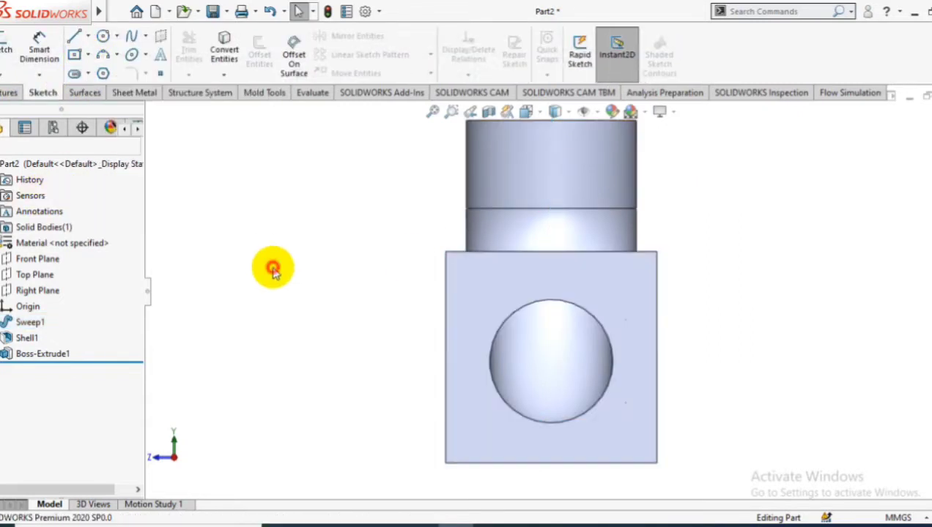
click(516, 285)
click(4, 42)
click(87, 55)
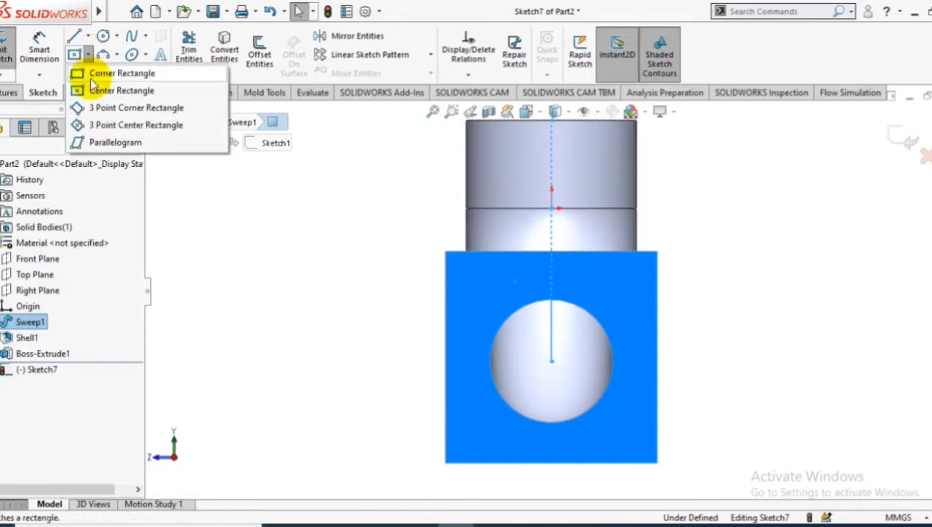
click(109, 89)
click(551, 361)
click(639, 431)
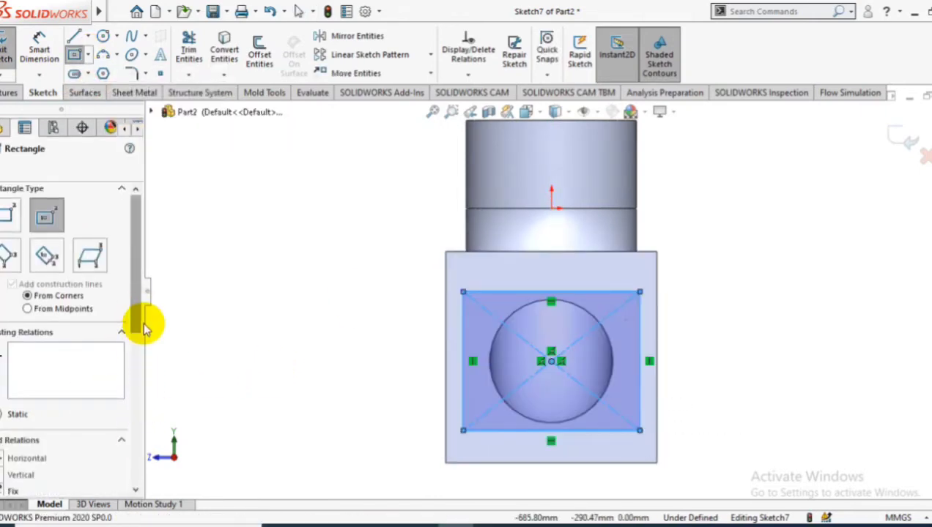
scroll(126, 306, down, 5)
click(11, 243)
Step: Dimension the square 260 × 260 mm and exit the sketch
click(7, 167)
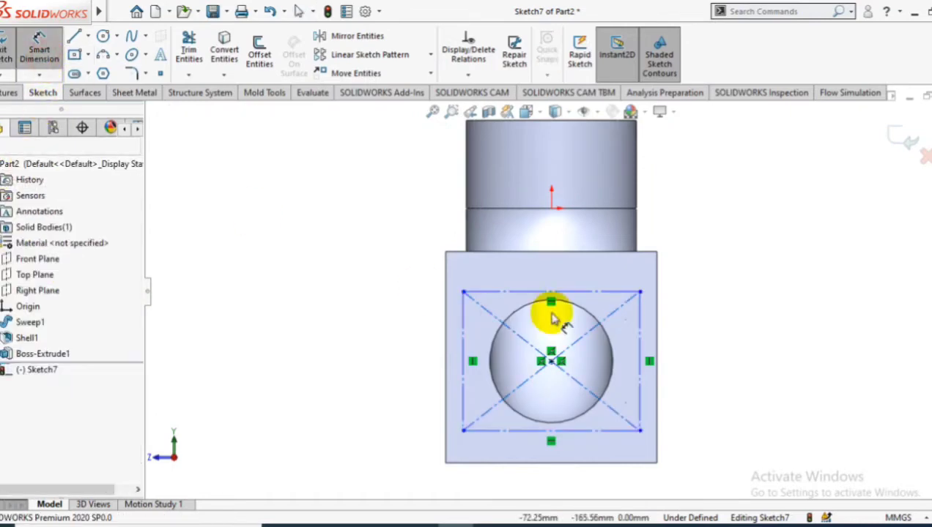
click(589, 292)
click(490, 308)
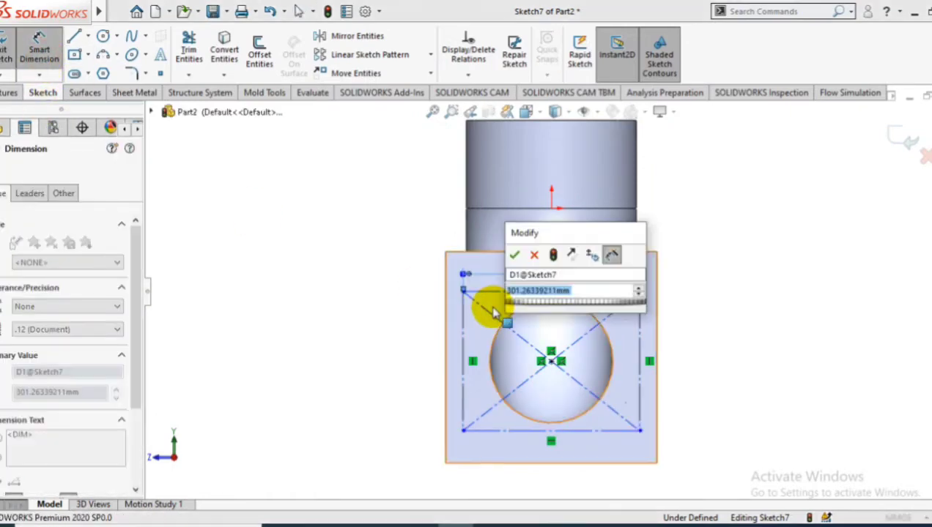
text(260)
click(514, 254)
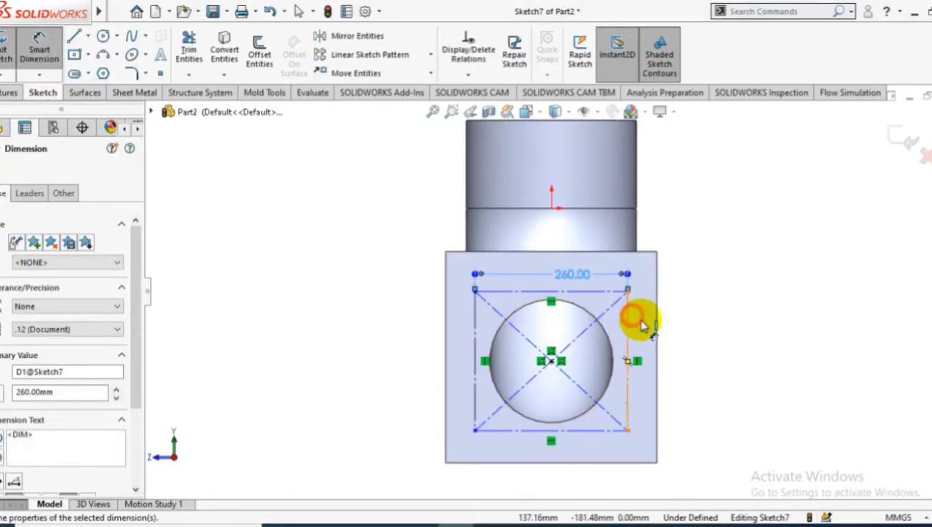
click(628, 322)
click(682, 344)
text(260)
key(Return)
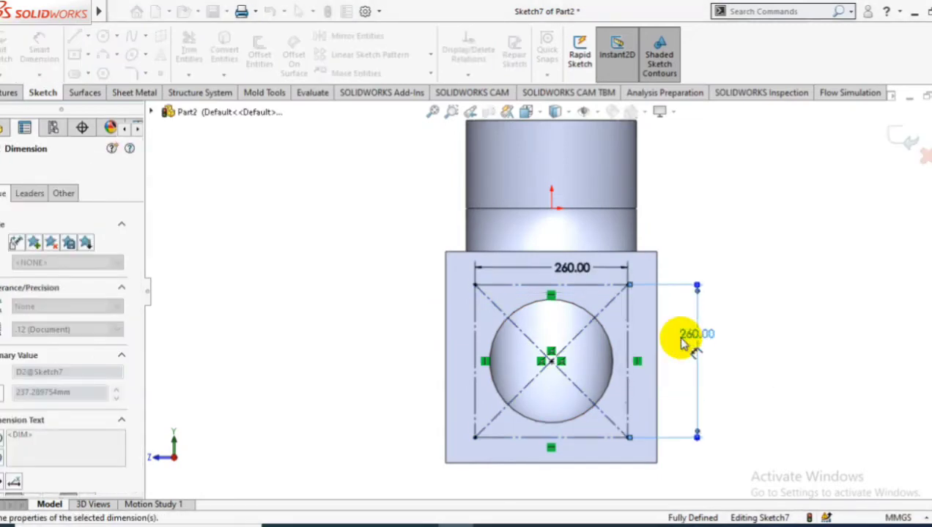
click(3, 162)
click(8, 40)
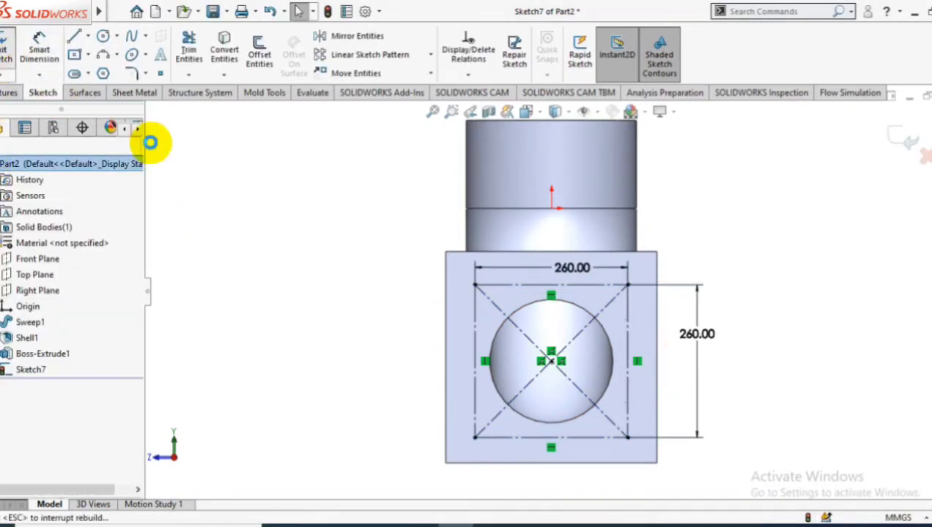
Step: Set up a custom counterbore hole: 30 mm, 60 × 10 mm counterbore, Blind 50 mm deep
click(6, 94)
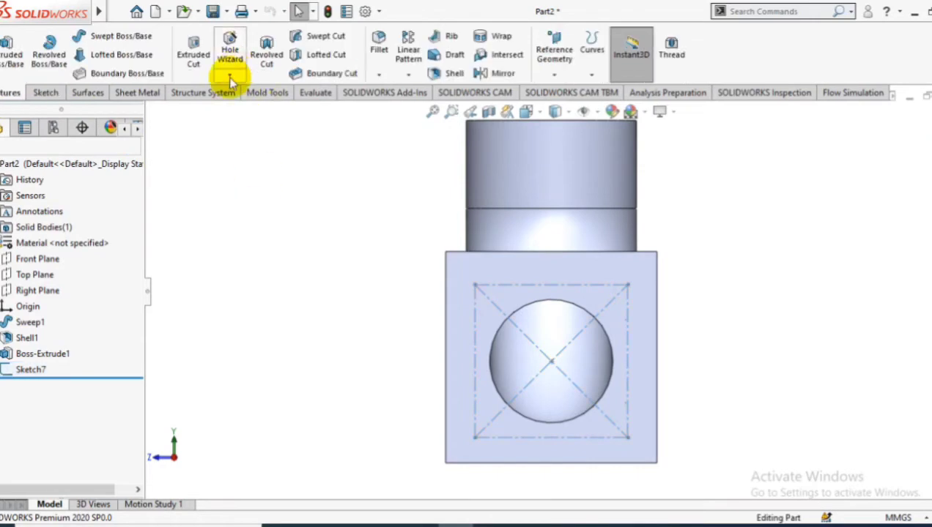
click(231, 48)
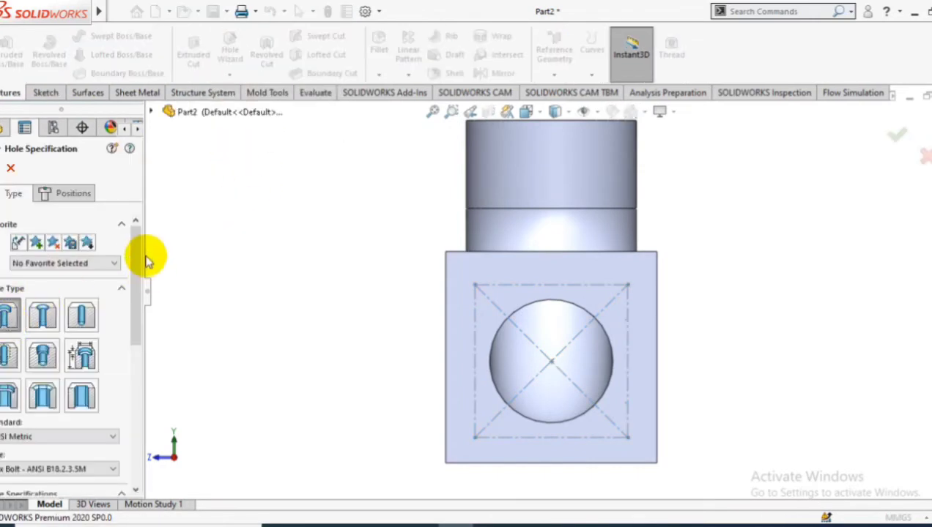
scroll(146, 260, down, 3)
scroll(133, 349, down, 2)
click(35, 304)
text(30)
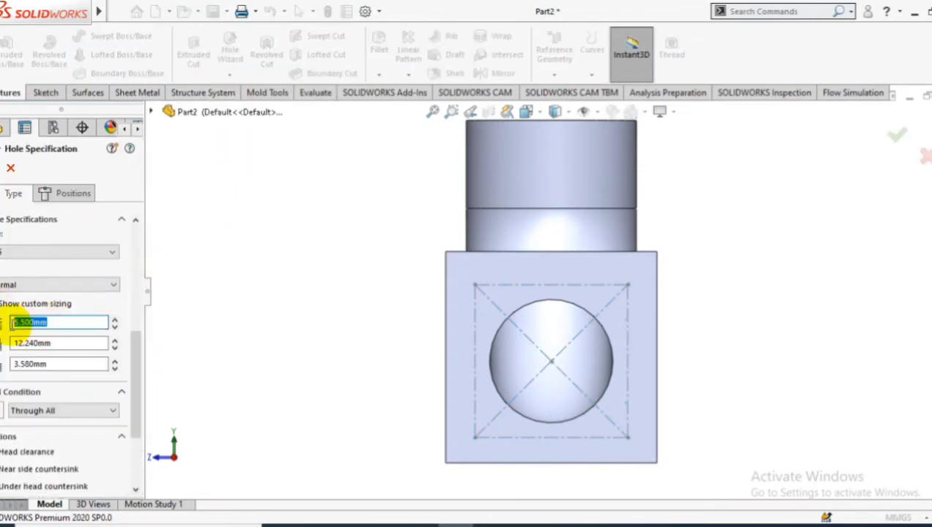
click(58, 343)
text(60.000)
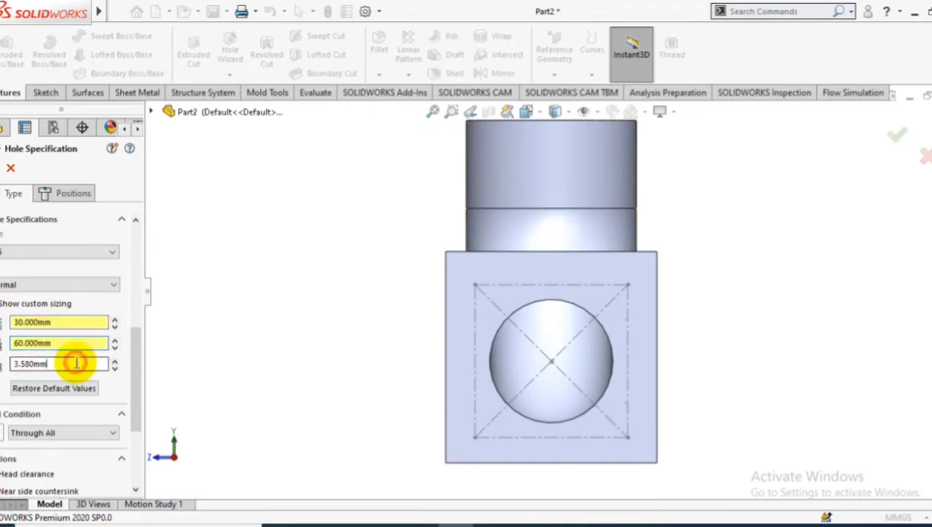
double_click(76, 364)
text(10)
key(Tab)
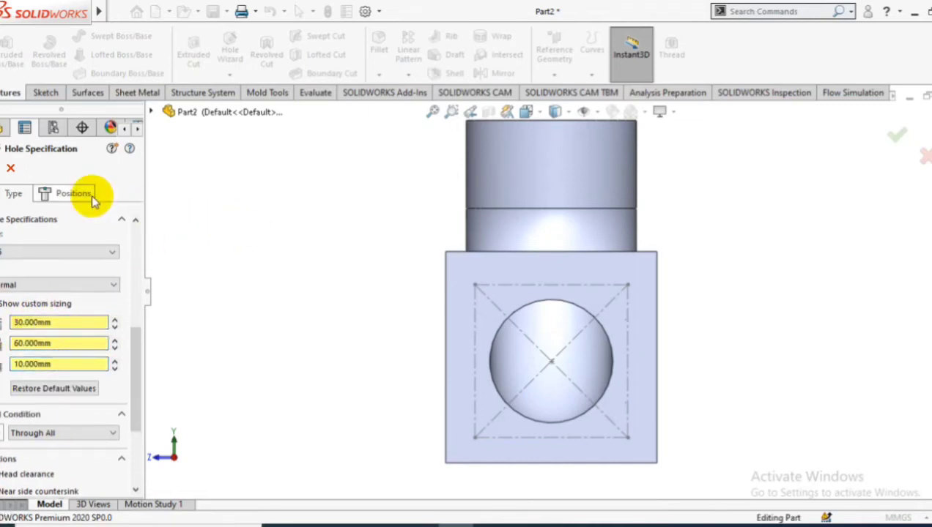
scroll(137, 348, down, 3)
click(104, 345)
click(93, 358)
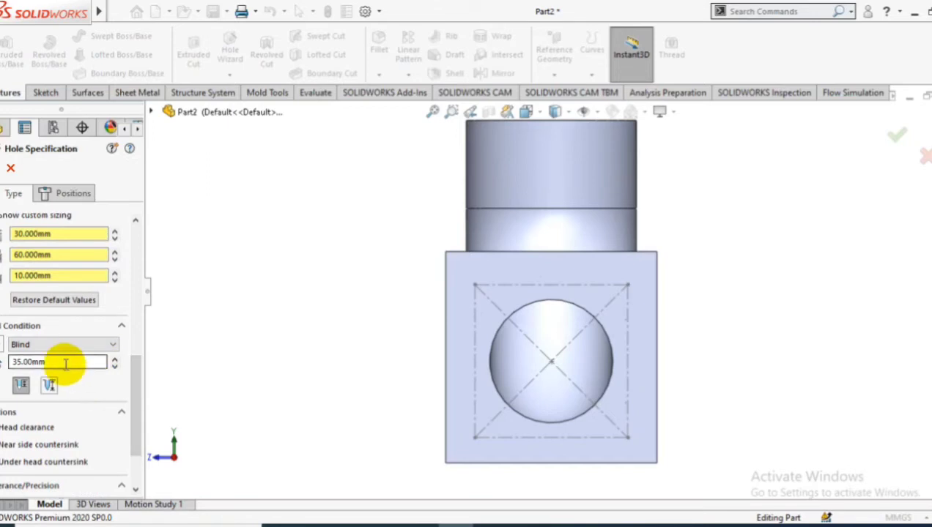
drag(60, 362, 6, 369)
Step: Place the counterbored holes at the square's corners on the flange face
click(73, 194)
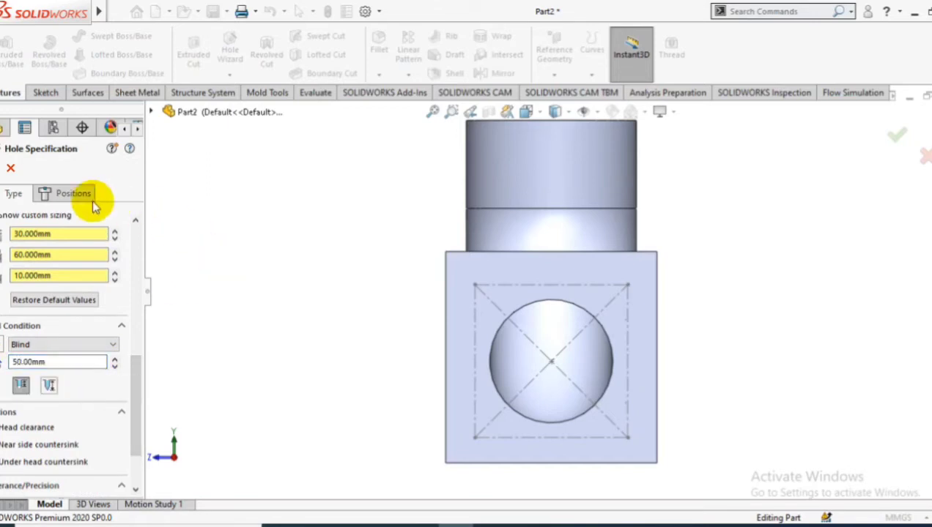
click(473, 292)
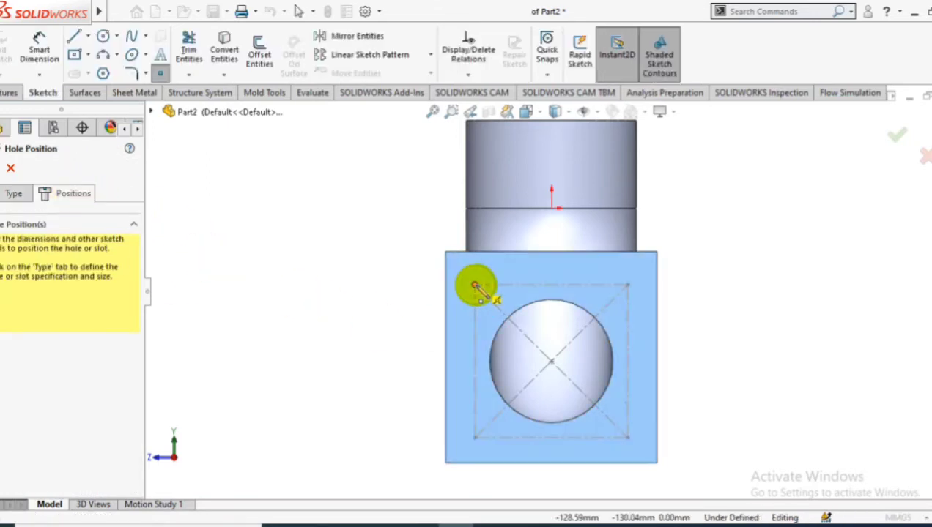
click(624, 286)
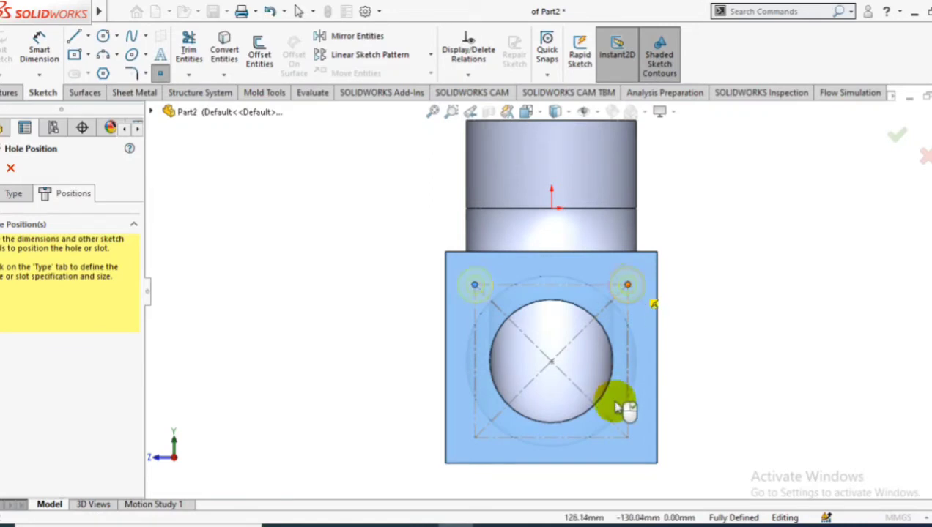
click(627, 438)
click(475, 438)
click(315, 148)
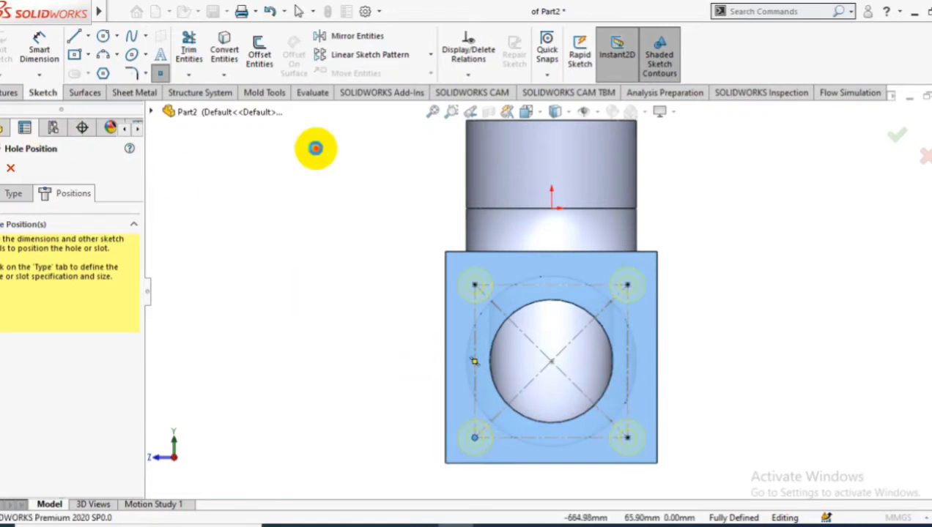
mouse_move(673, 287)
middle_down()
mouse_move(737, 279)
mouse_move(763, 341)
mouse_move(796, 354)
middle_up()
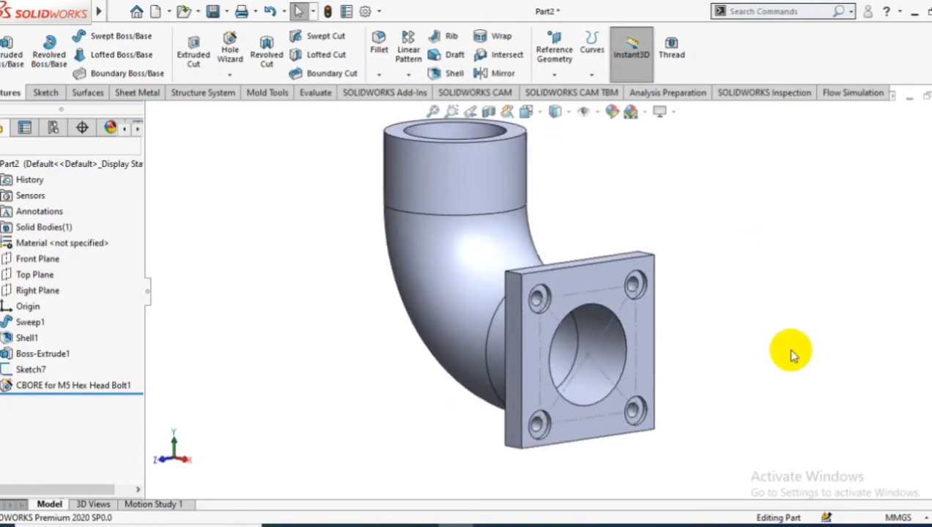
Step: Fillet the flange's four corner edges with a 20 mm radius
click(379, 74)
click(396, 92)
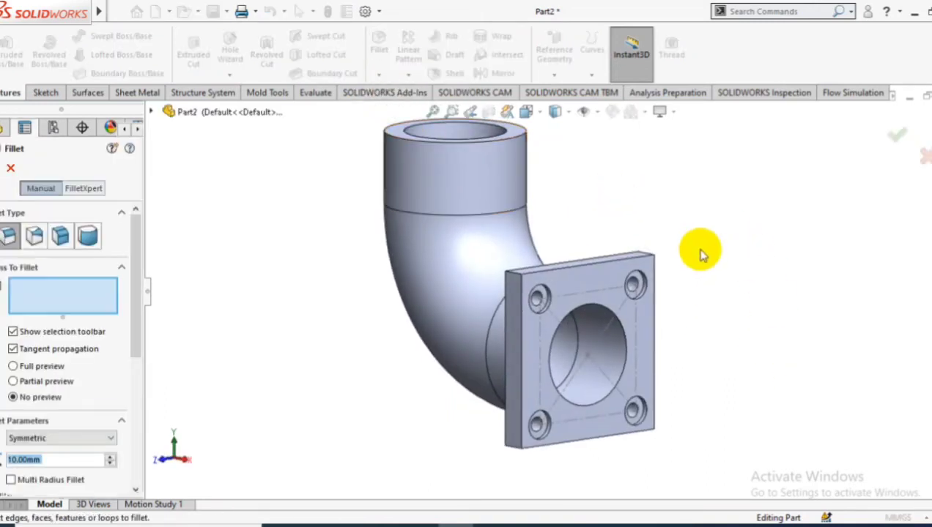
click(551, 262)
click(650, 425)
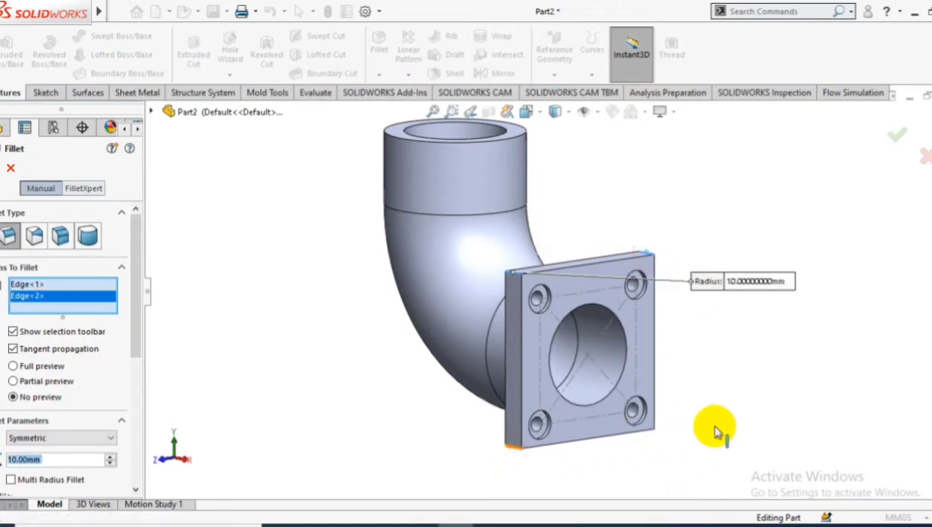
click(666, 432)
middle_drag(663, 432, 563, 455)
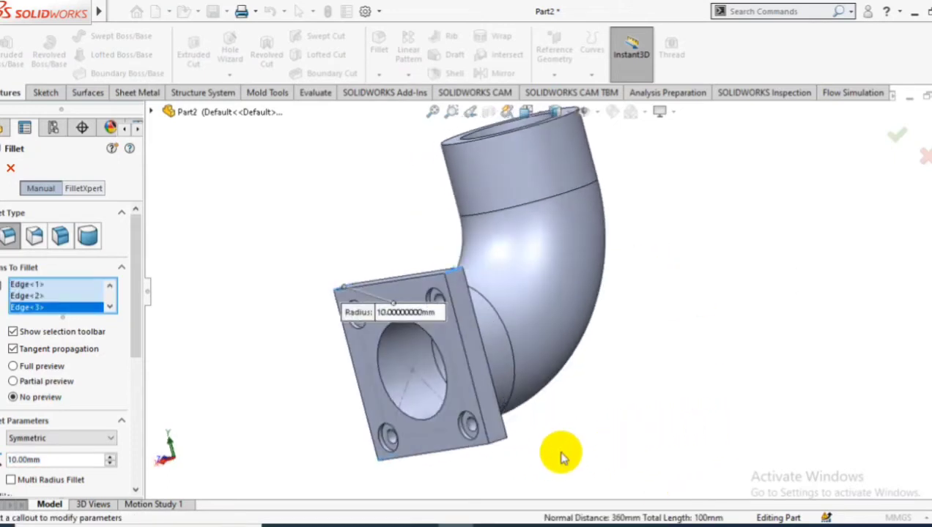
scroll(84, 268, down, 5)
scroll(109, 308, up, 2)
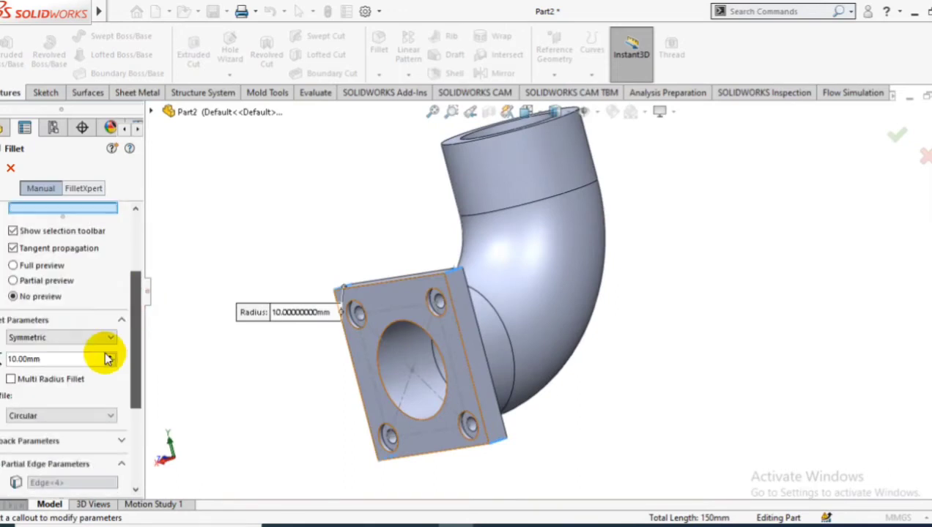
scroll(74, 349, down, 1)
text(20)
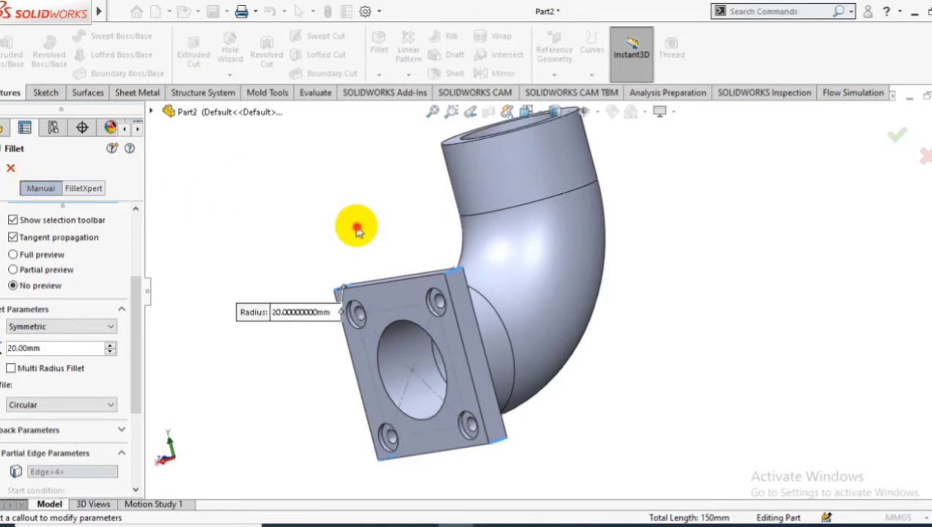
key(Return)
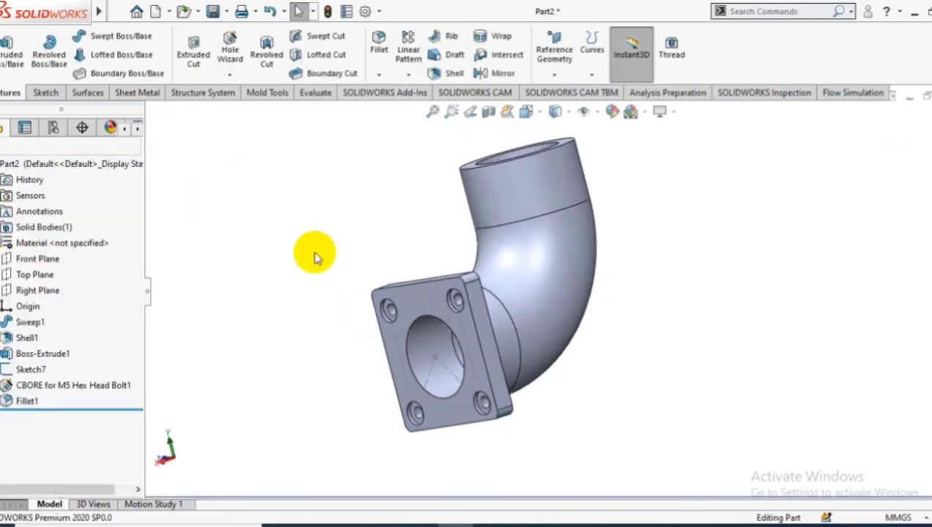
mouse_move(339, 228)
middle_down()
mouse_move(433, 249)
mouse_move(570, 300)
middle_up()
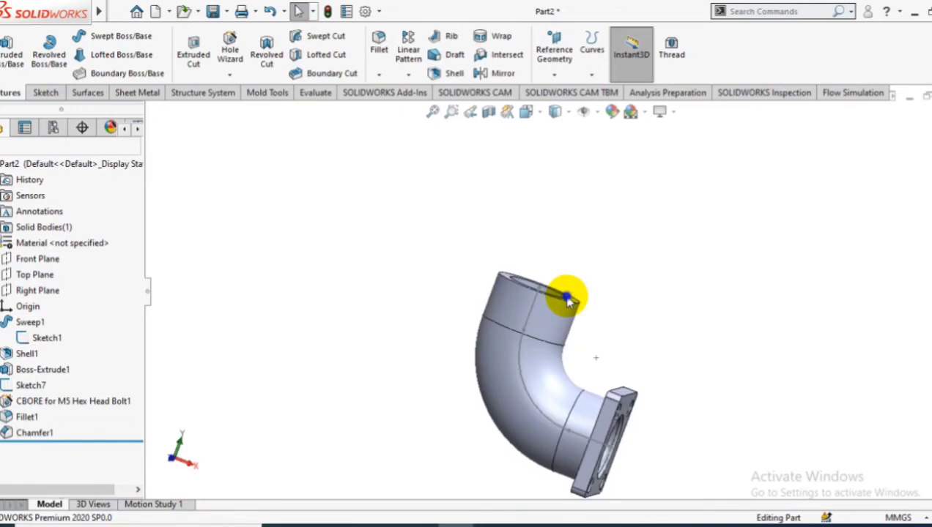
click(570, 301)
Step: On the top end face, sketch a centre rectangle centred on the pipe end's origin
key(ctrl+8)
click(46, 92)
click(87, 54)
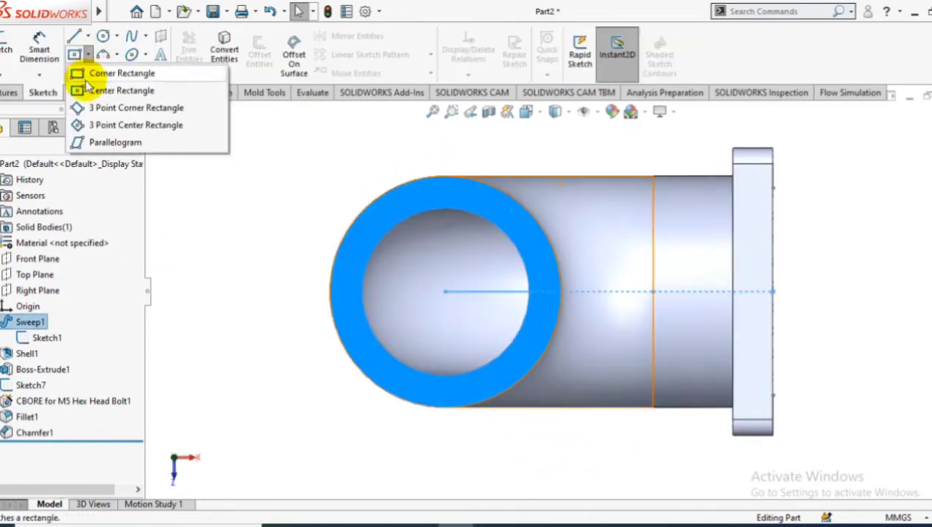
click(109, 90)
click(445, 291)
scroll(550, 292, up, 2)
drag(564, 413, 576, 409)
click(42, 59)
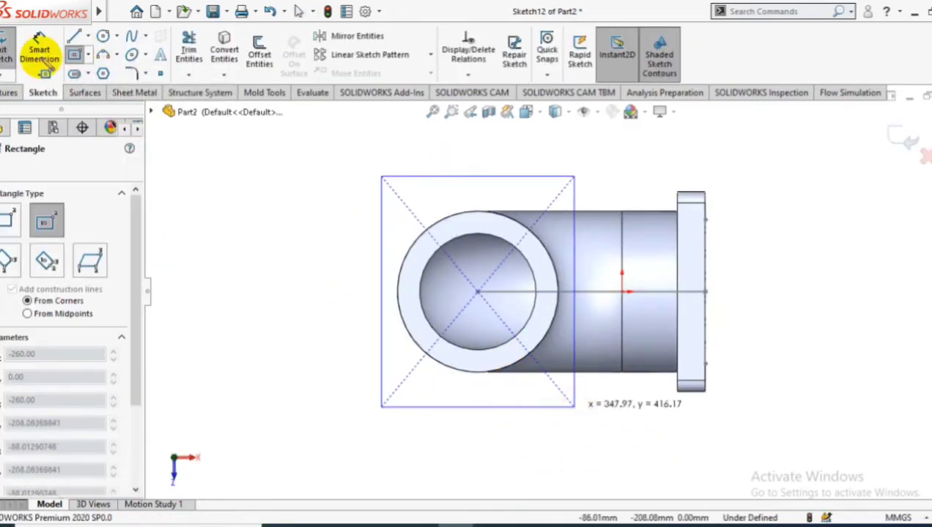
Step: Dimension the rectangle to 360 mm wide and 360 mm high
click(438, 177)
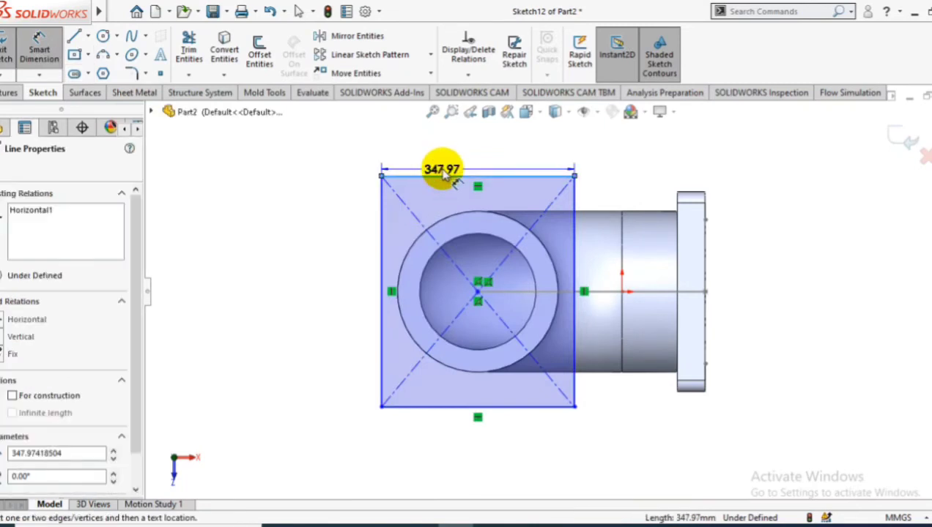
click(451, 150)
text(0)
key(Return)
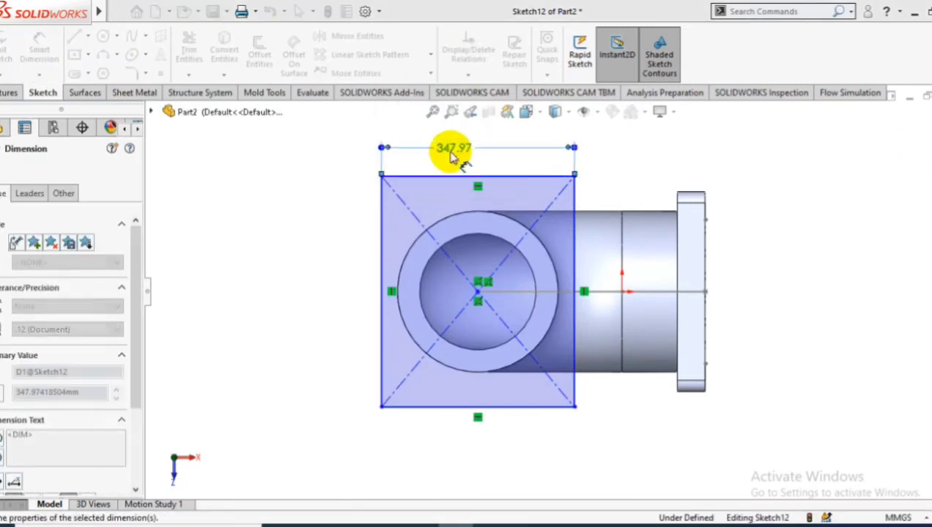
click(577, 222)
click(608, 253)
text(60)
key(Return)
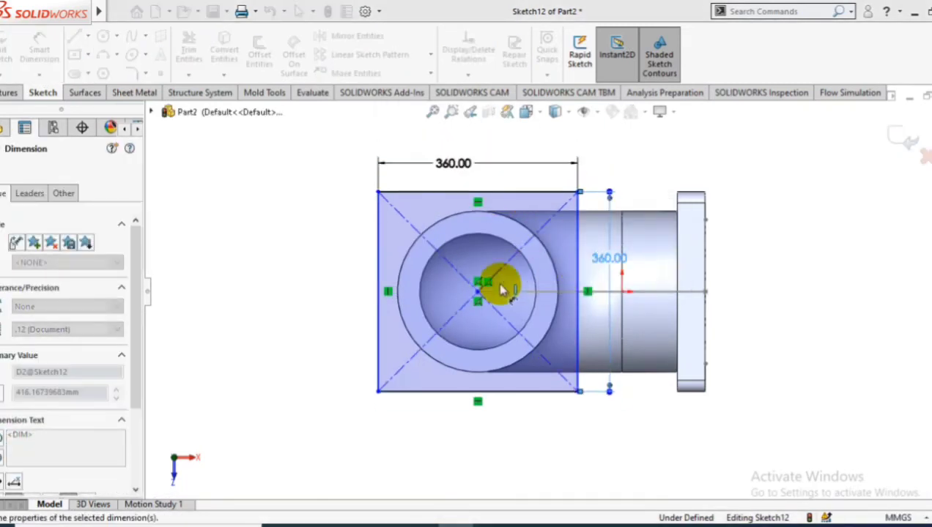
click(21, 42)
Step: Convert the pipe's inner circle into the sketch and extrude the flange 50 mm, merged
click(225, 54)
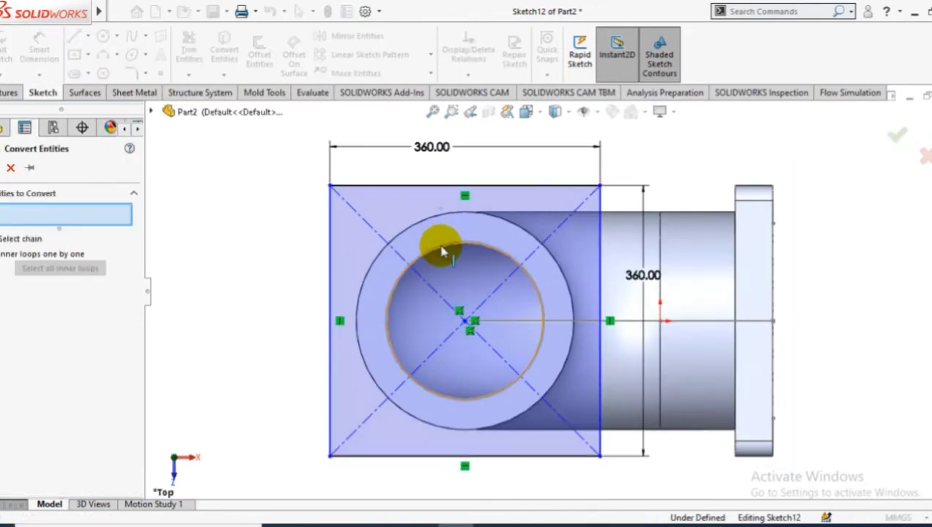
click(443, 253)
key(Return)
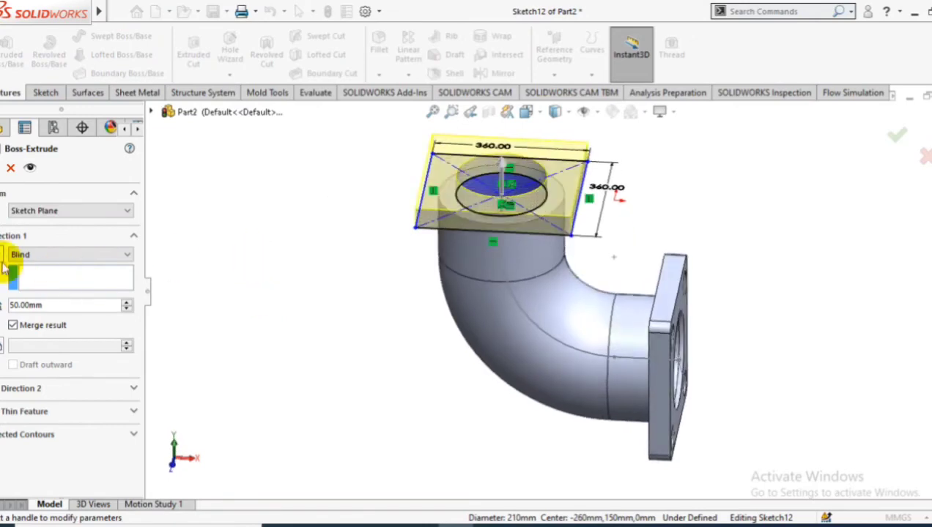
click(3, 167)
Step: Chamfer the rim of the top flange's circular bore
middle_drag(197, 232, 421, 264)
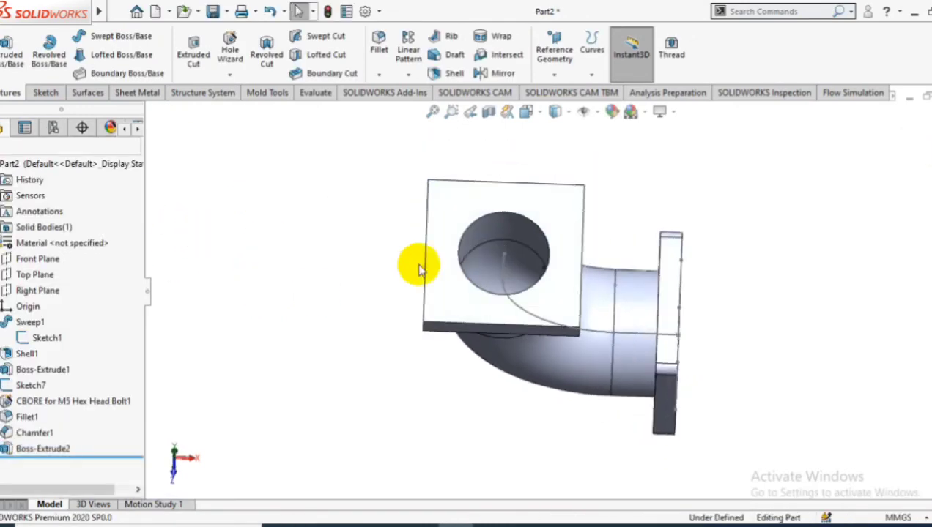
click(378, 74)
click(385, 104)
click(504, 213)
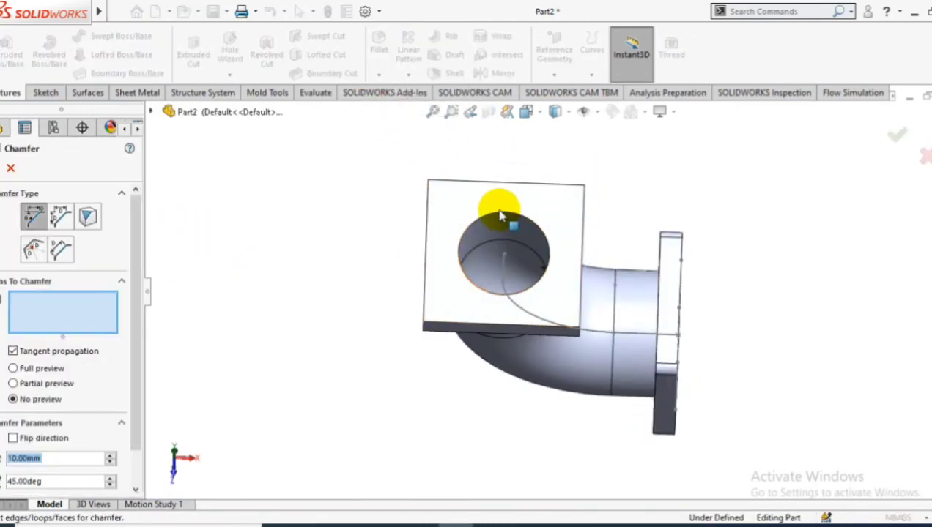
click(3, 168)
click(252, 238)
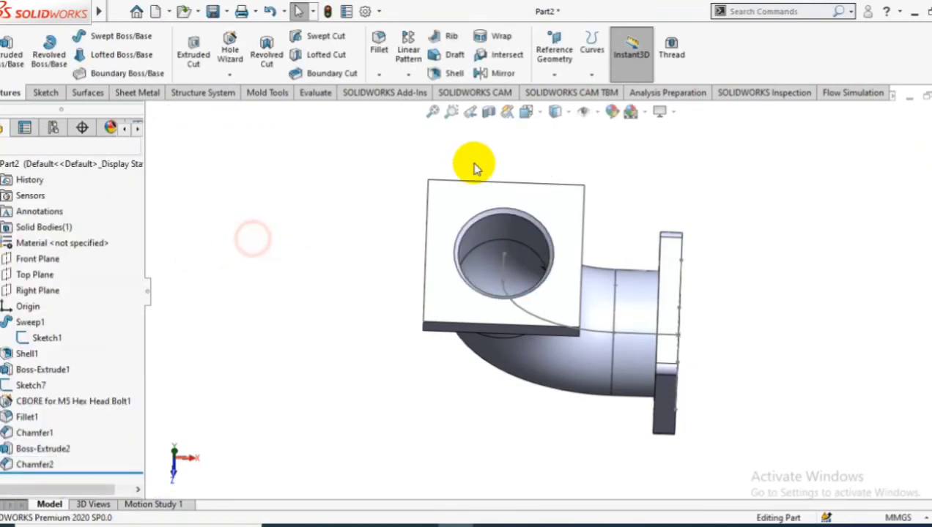
Step: Round the top flange's four corner edges with 20 mm fillets
click(378, 45)
middle_drag(383, 353, 432, 267)
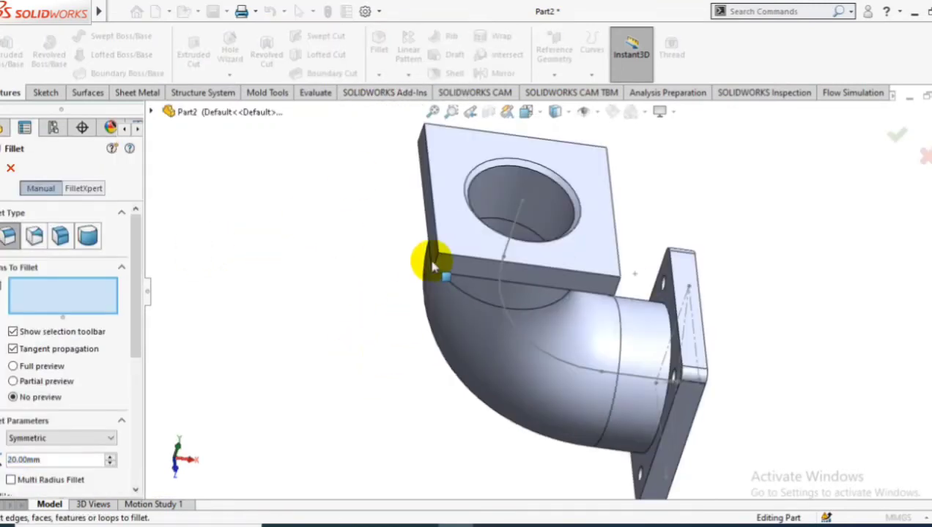
click(618, 289)
click(629, 214)
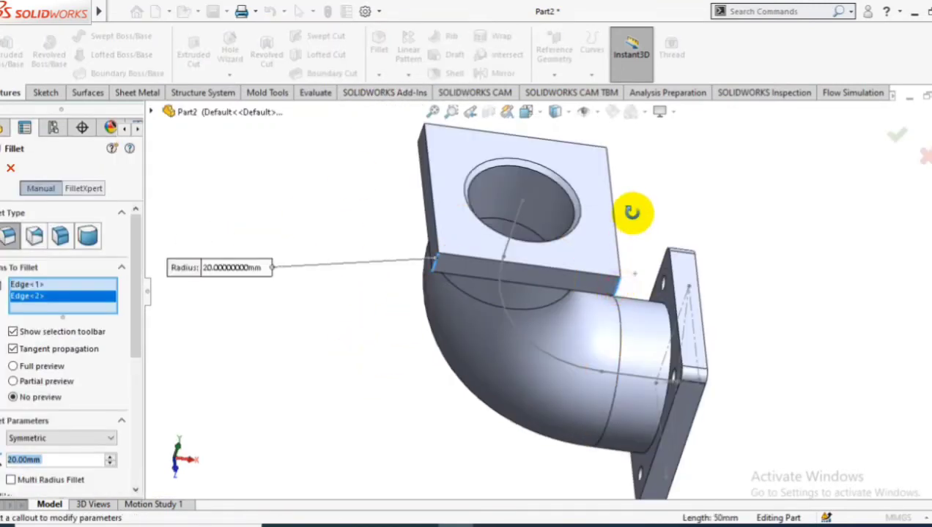
mouse_move(629, 213)
middle_down()
mouse_move(537, 177)
mouse_move(590, 187)
mouse_move(525, 277)
middle_up()
click(537, 176)
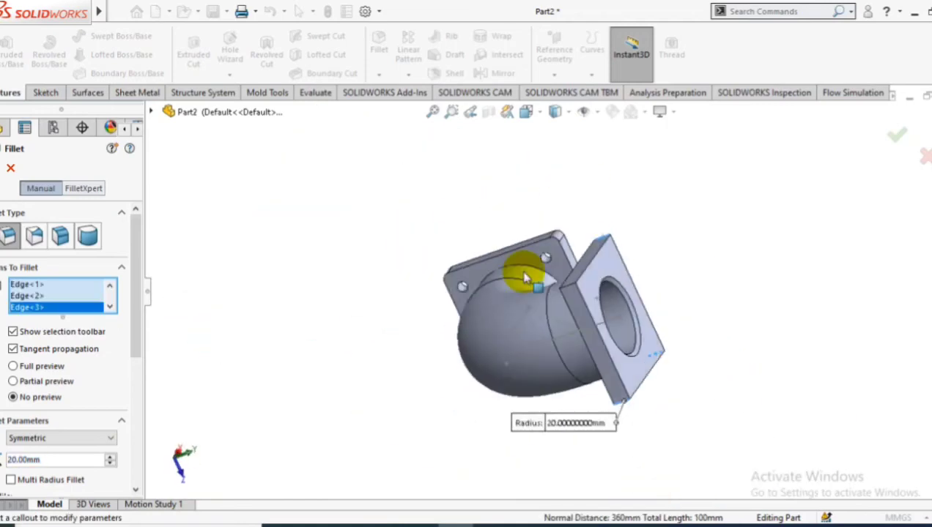
scroll(525, 278, down, 3)
click(520, 265)
scroll(520, 264, up, 4)
middle_drag(240, 199, 9, 129)
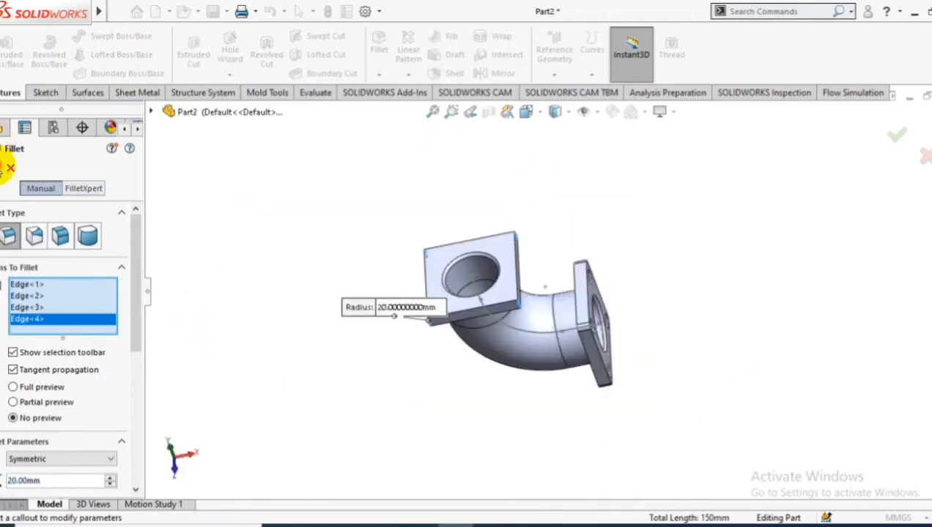
key(Return)
click(472, 253)
key(ctrl+8)
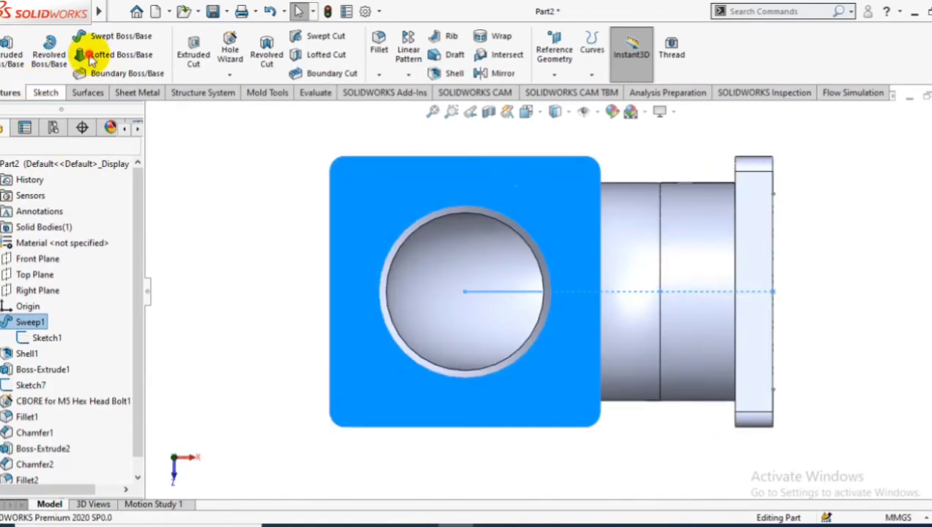
Step: Draw a construction centre rectangle centred on the top flange's bore
click(464, 291)
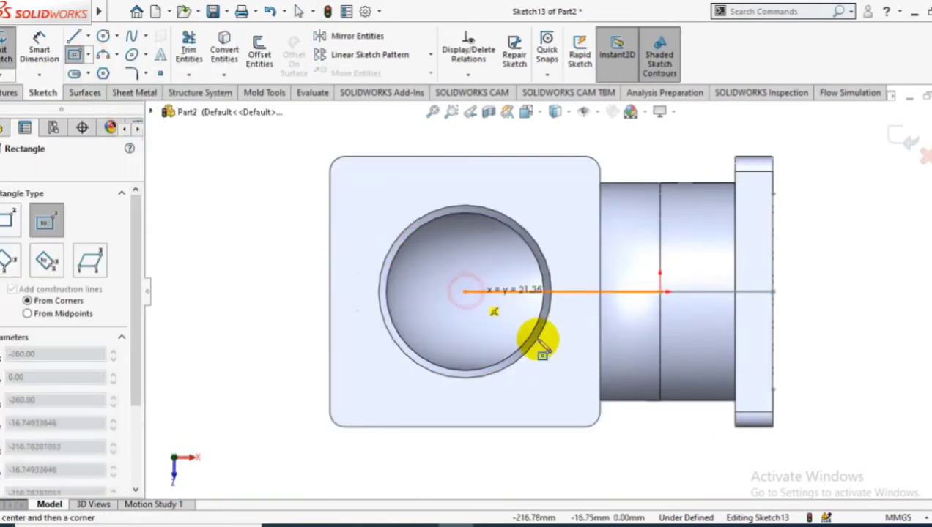
click(565, 386)
scroll(129, 374, down, 5)
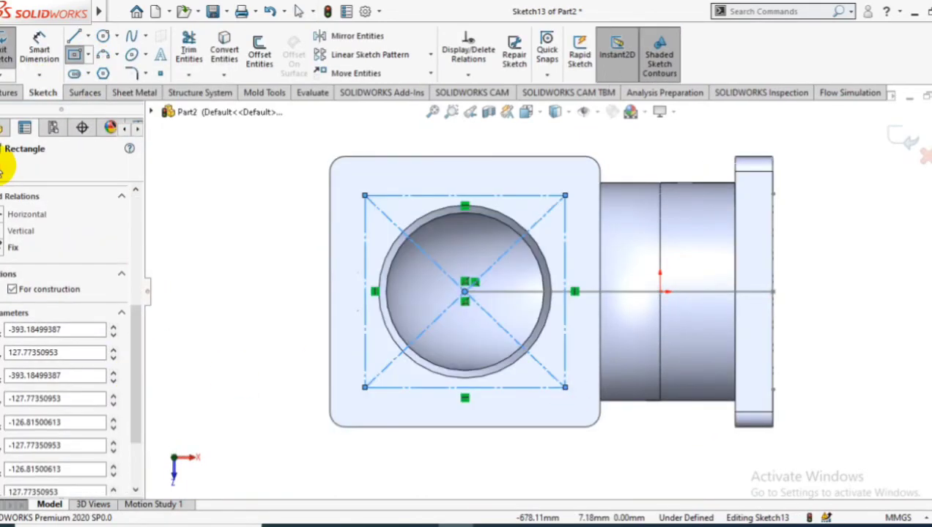
click(38, 48)
Step: Dimension the square 260 mm by 260 mm and exit the sketch
click(510, 195)
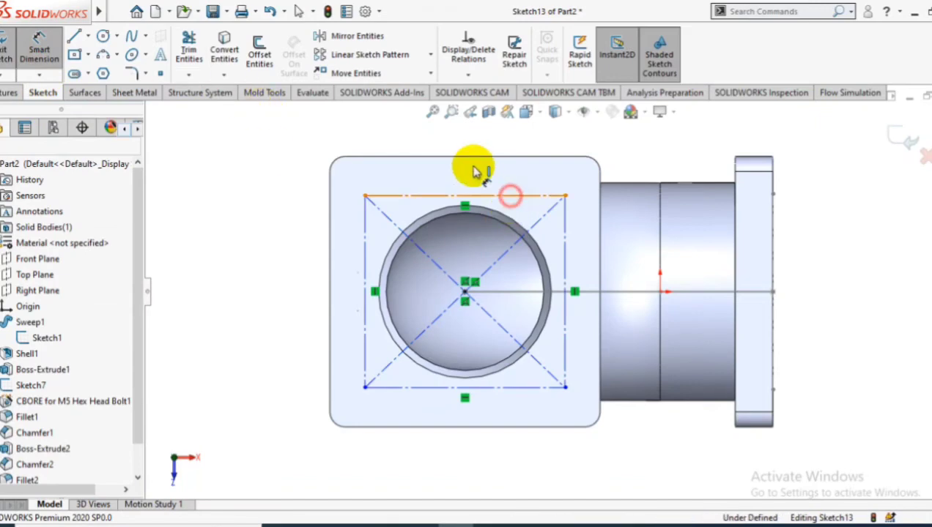
click(454, 170)
text(260)
key(Return)
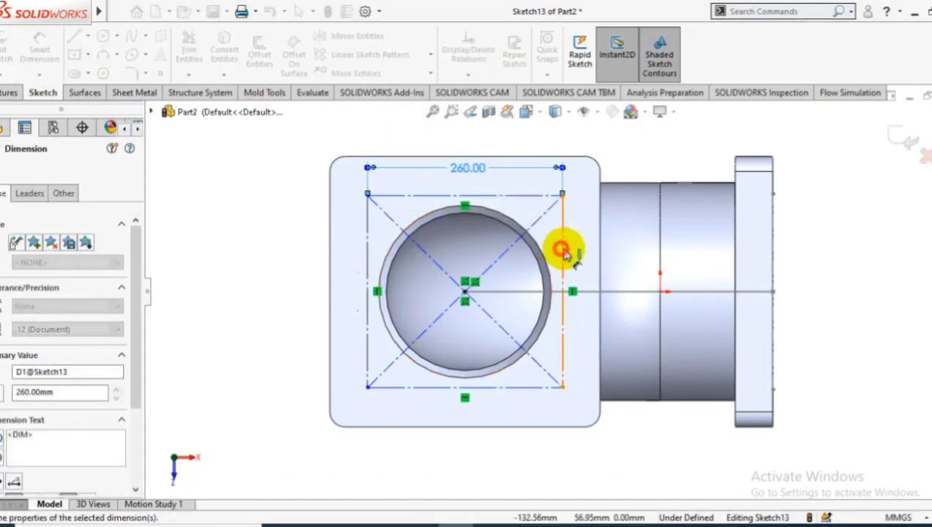
click(562, 247)
click(579, 271)
text(260)
key(Return)
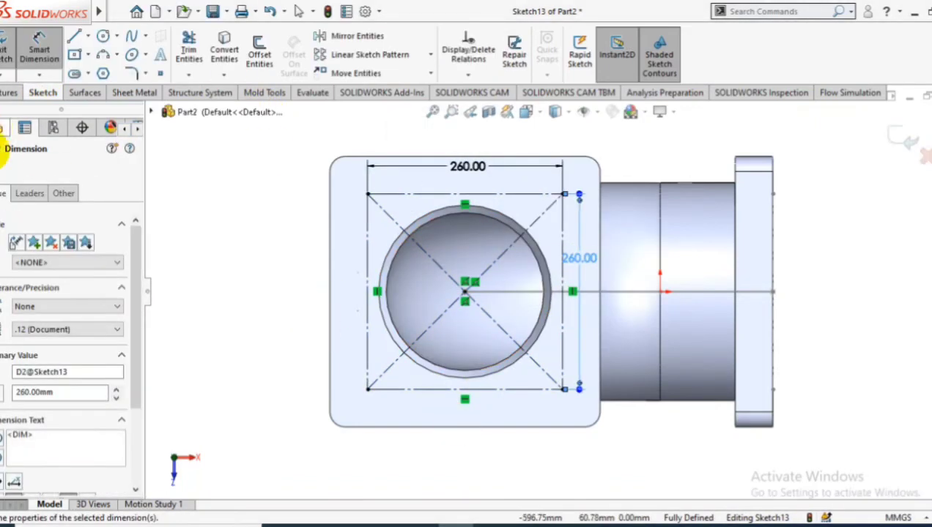
key(Escape)
click(7, 93)
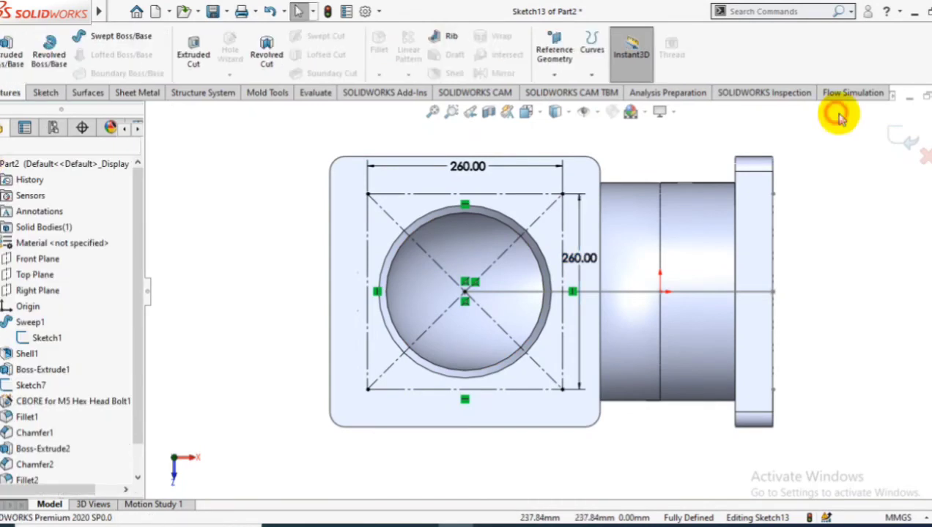
click(873, 130)
Step: Add four counterbored M5 hex-bolt holes at the 260 mm square's corners
click(230, 75)
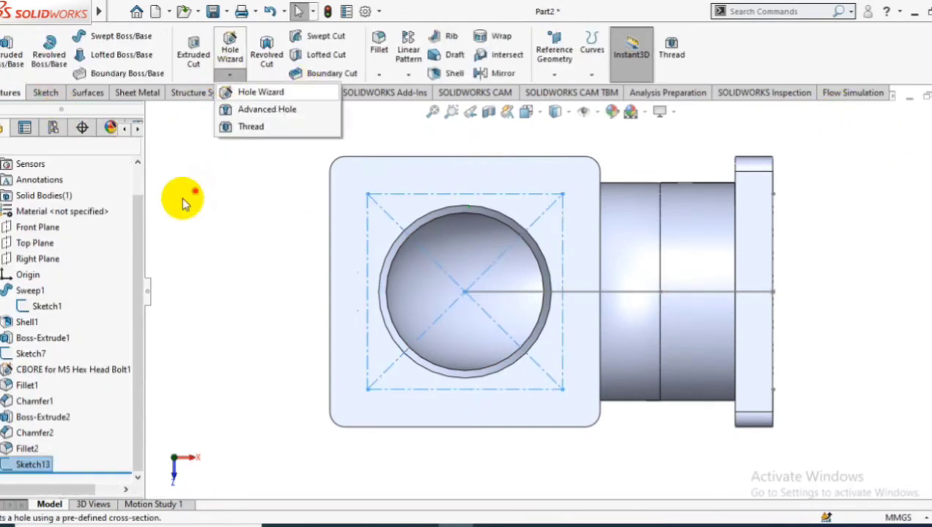
click(370, 186)
click(368, 196)
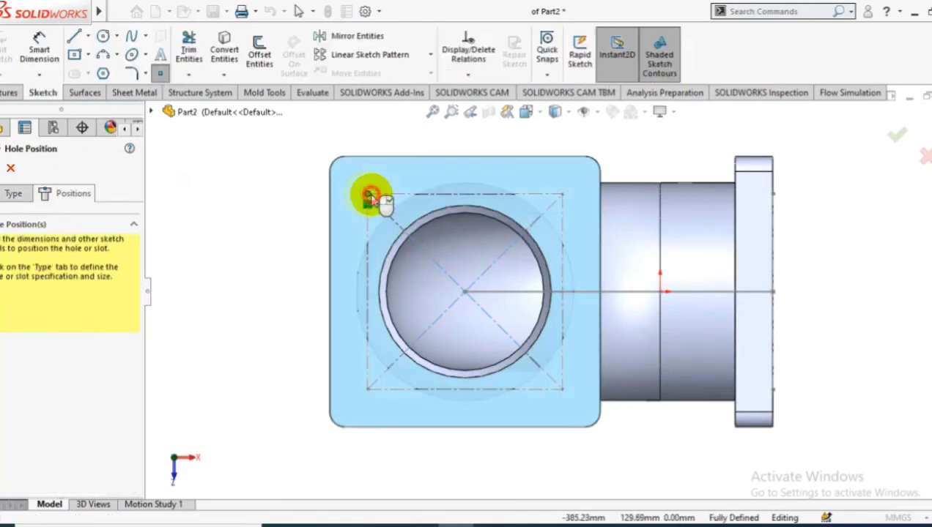
click(561, 194)
click(561, 392)
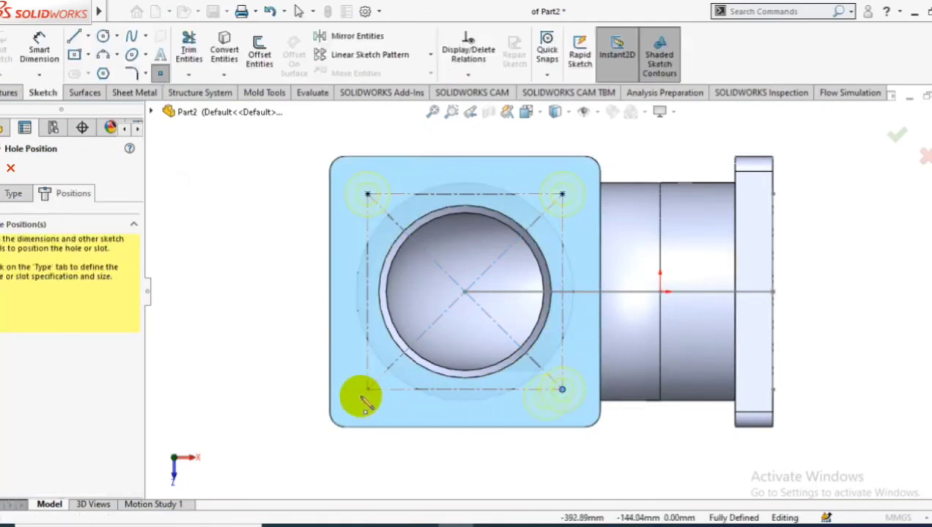
click(368, 389)
click(4, 168)
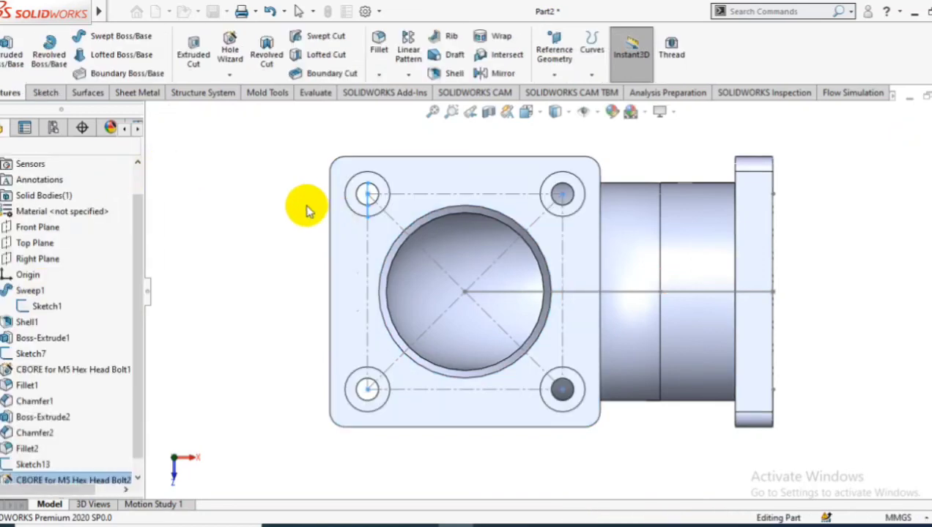
mouse_move(285, 193)
middle_down()
mouse_move(751, 255)
mouse_move(614, 193)
middle_up()
click(597, 112)
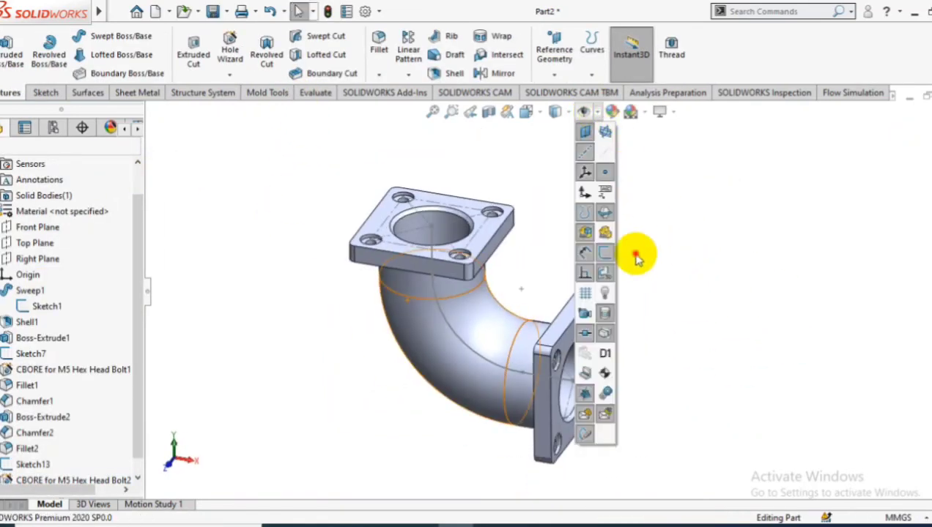
Step: Apply a Front Plane section view and orbit to inspect the elbow's hollow walls
click(489, 112)
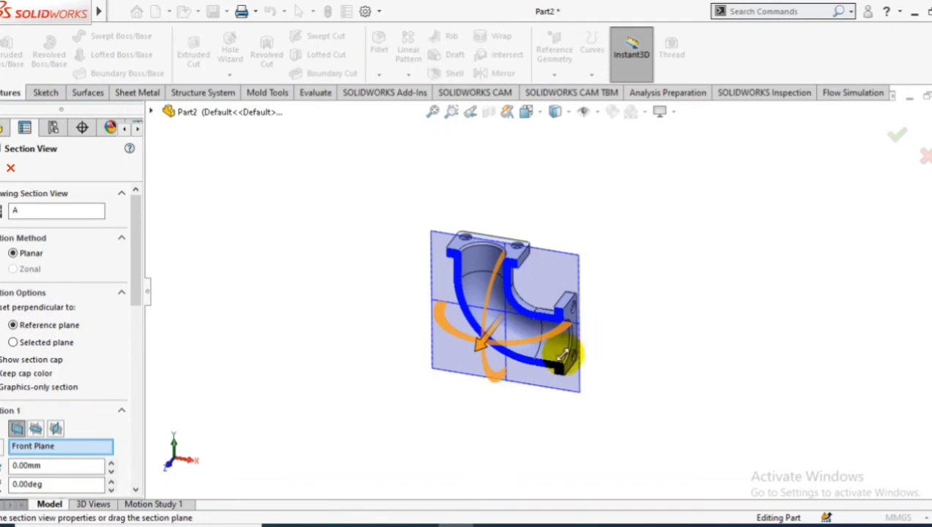
scroll(564, 359, down, 3)
mouse_move(631, 235)
middle_down()
mouse_move(624, 249)
mouse_move(537, 246)
middle_up()
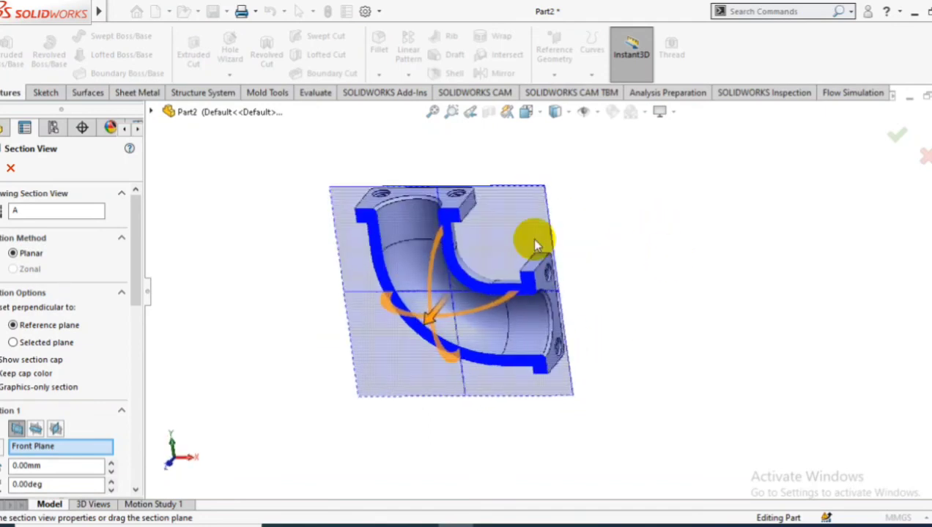
click(11, 168)
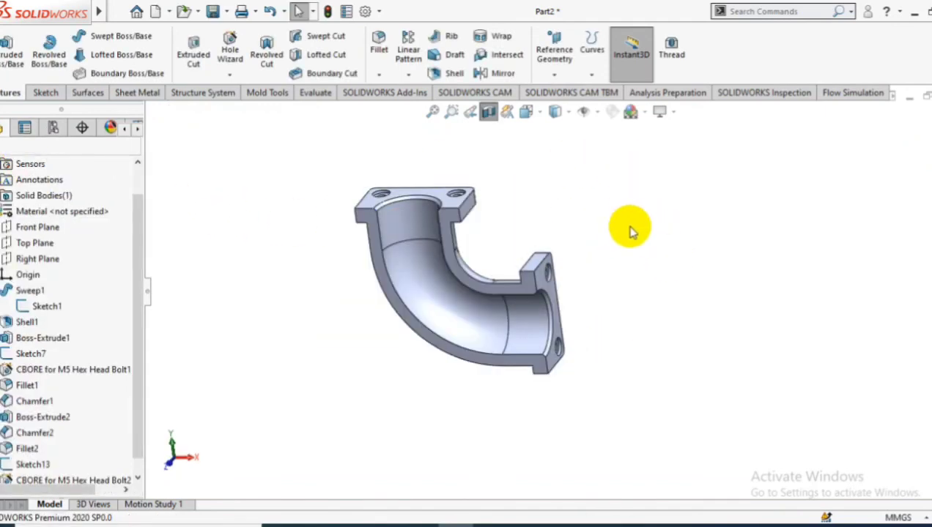
Step: Give the whole Part2 elbow a dark grey colour appearance
right_click(426, 276)
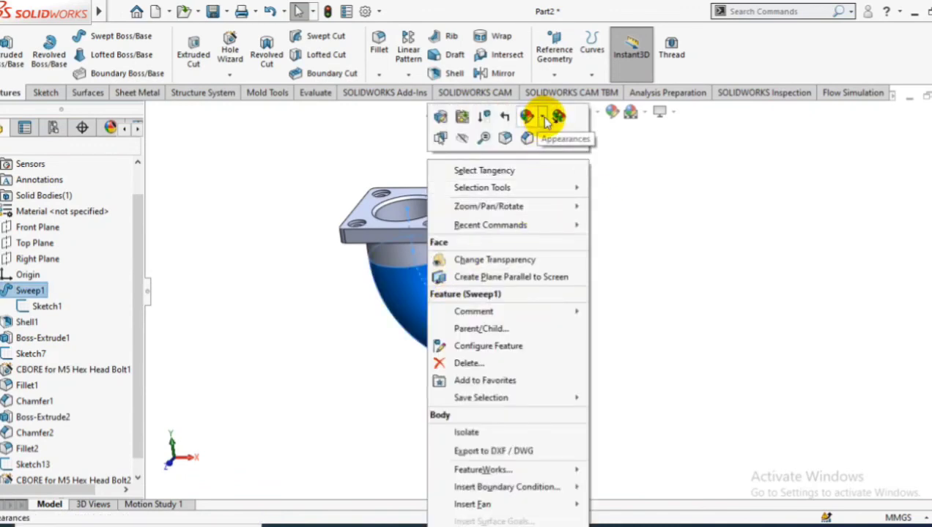
click(543, 118)
click(561, 196)
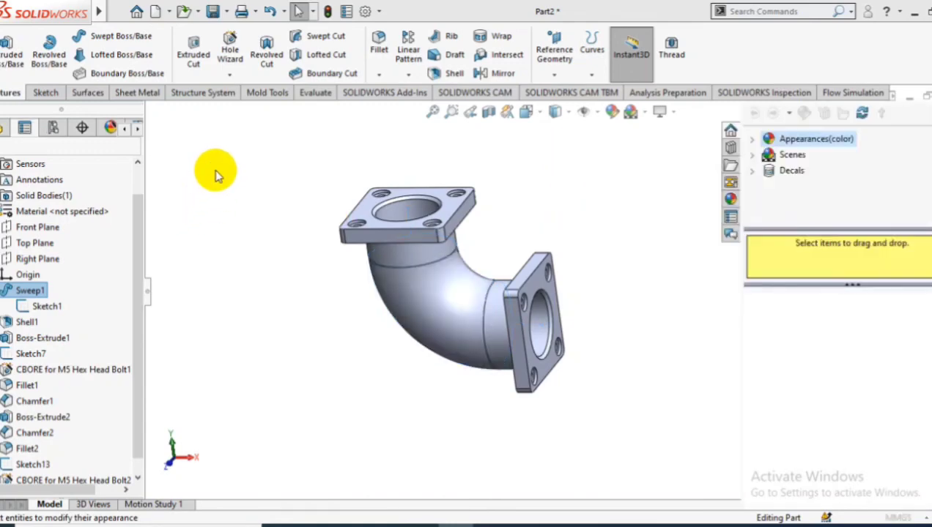
click(51, 458)
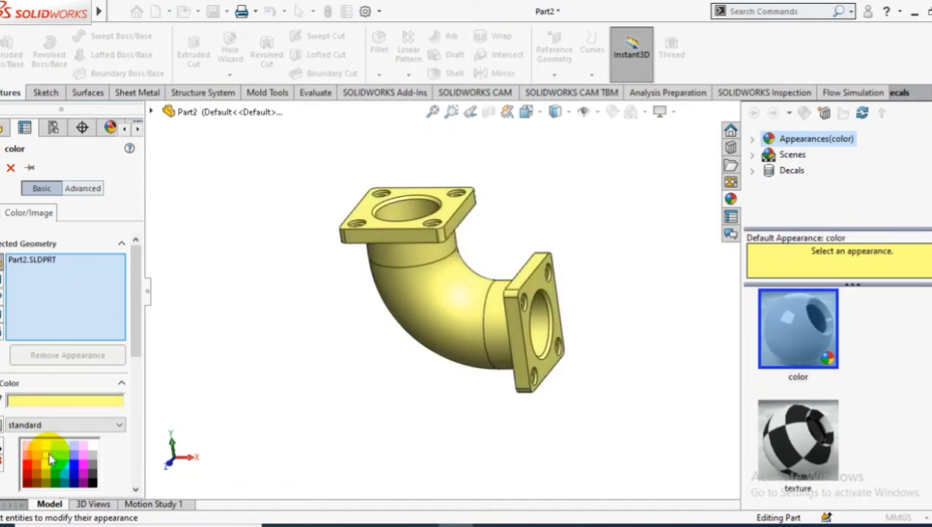
click(95, 464)
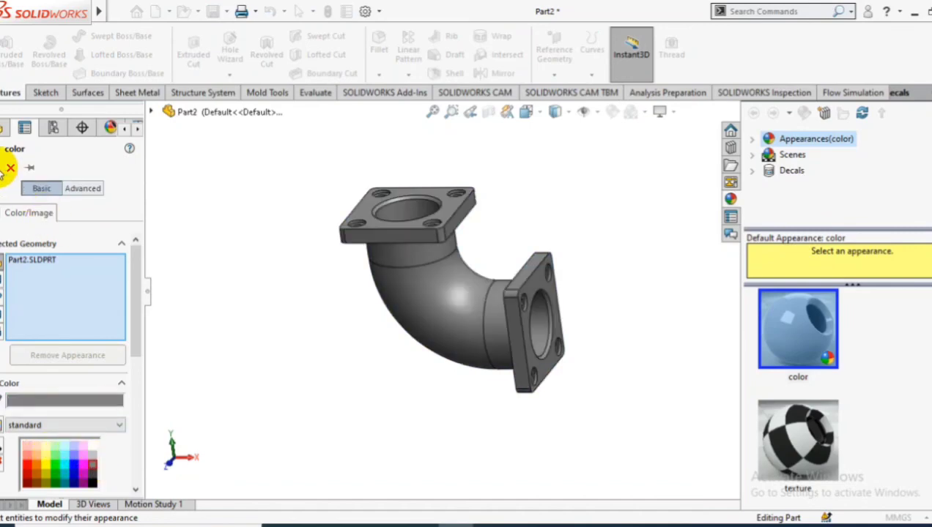